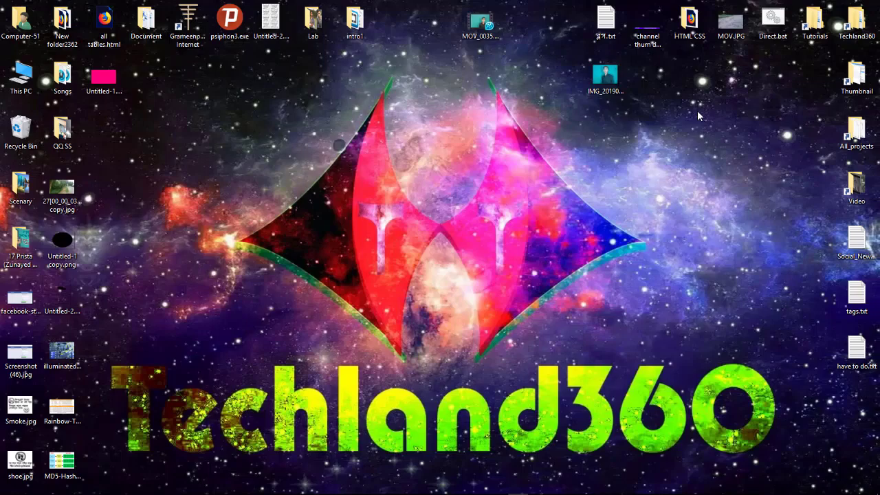
Step: Drag IMG_20190605_220016.jpg from the desktop onto the Photoshop window to open it
{"action": "left_click", "coordinate": [614, 82]}
{"action": "mouse_move", "coordinate": [614, 83]}
{"action": "left_mouse_down"}
{"action": "mouse_move", "coordinate": [536, 118]}
{"action": "mouse_move", "coordinate": [256, 489]}
{"action": "left_mouse_up"}
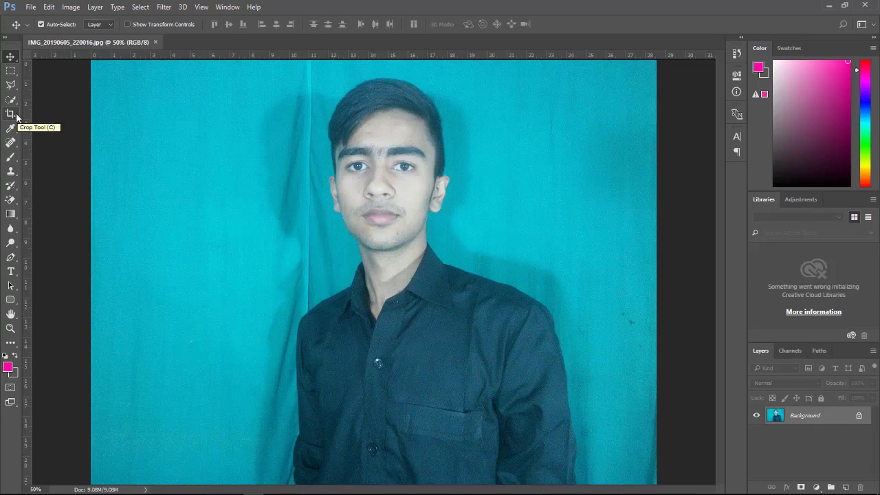
Step: Crop to a 16:9 frame wider than the photo, leaving grey side strips, then fit to screen
{"action": "left_click", "coordinate": [13, 115]}
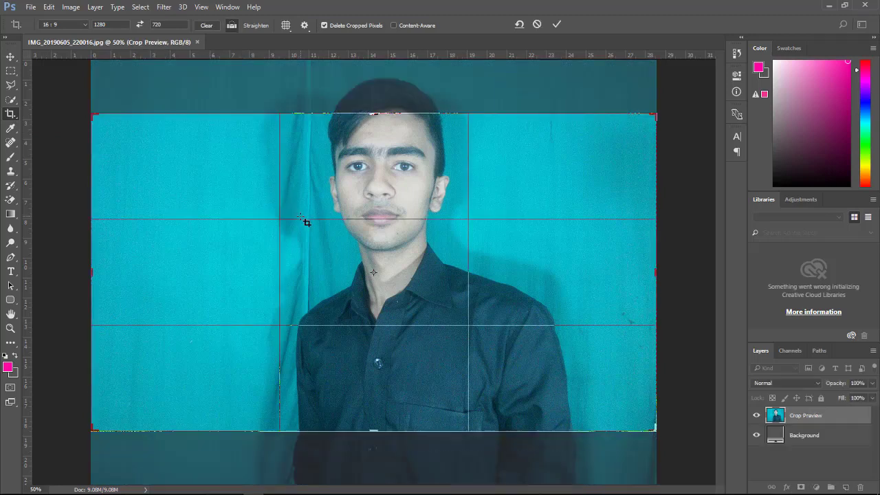
{"action": "key", "text": "ctrl+minus"}
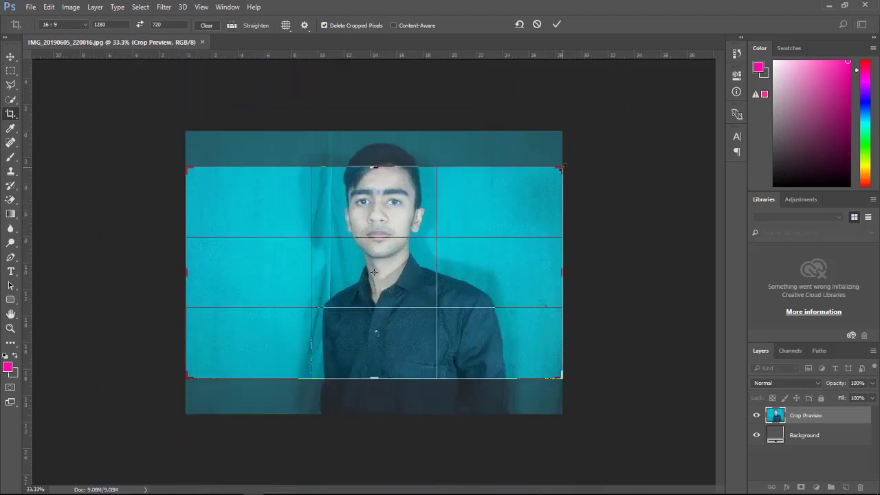
{"action": "mouse_move", "coordinate": [562, 167]}
{"action": "left_mouse_down"}
{"action": "mouse_move", "coordinate": [619, 124]}
{"action": "mouse_move", "coordinate": [628, 128]}
{"action": "left_mouse_up"}
{"action": "mouse_move", "coordinate": [509, 266]}
{"action": "left_mouse_down"}
{"action": "mouse_move", "coordinate": [461, 291]}
{"action": "mouse_move", "coordinate": [534, 258]}
{"action": "left_mouse_up"}
{"action": "left_click_drag", "start_coordinate": [374, 128], "coordinate": [374, 131]}
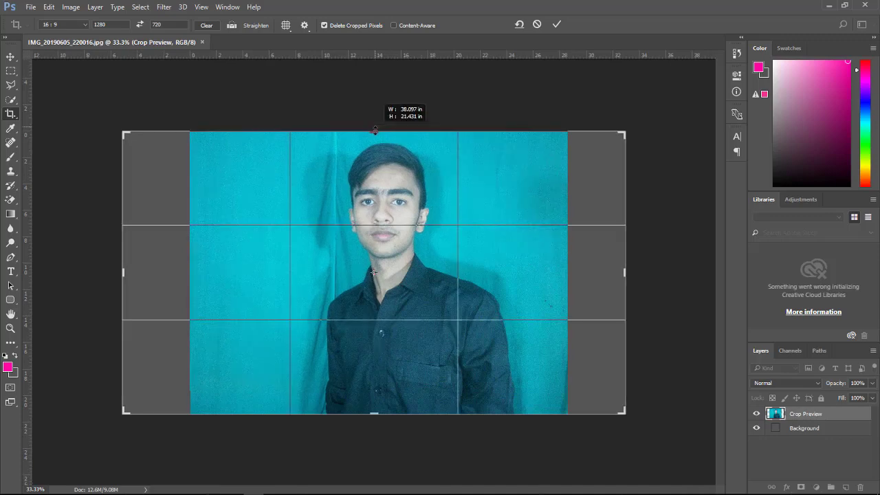
{"action": "key", "text": "Return"}
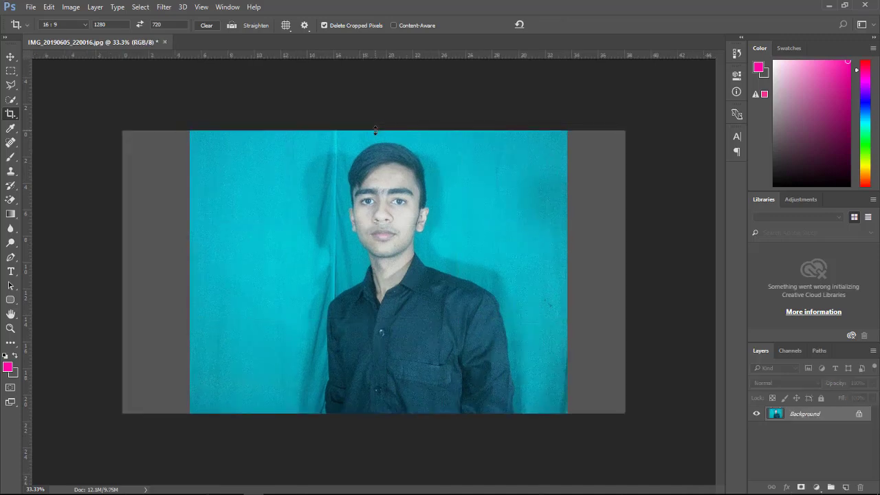
{"action": "key", "text": "ctrl+0"}
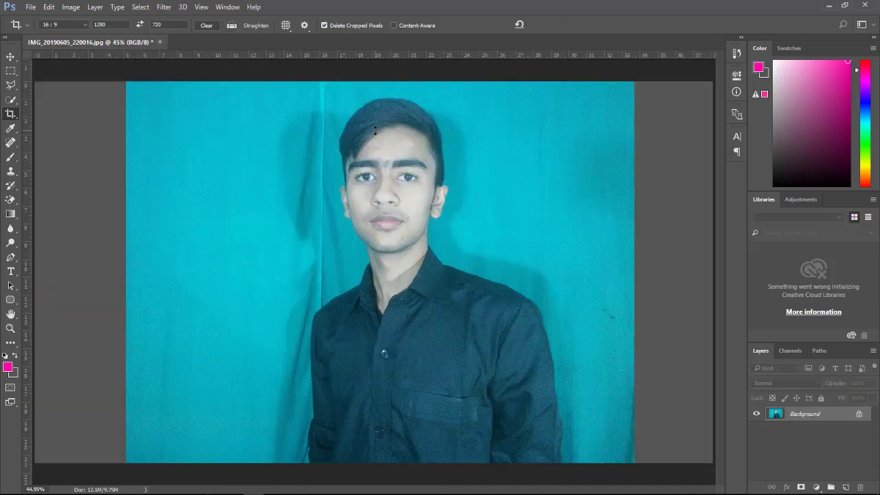
Step: Select a narrow teal backdrop strip at the left edge and stretch it over the left grey area
{"action": "left_click", "coordinate": [12, 74]}
{"action": "left_click", "coordinate": [132, 116]}
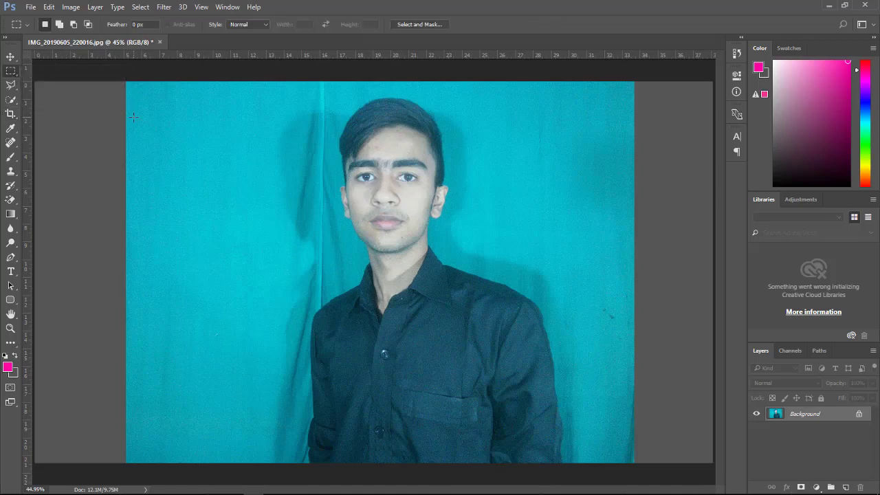
{"action": "key", "text": "ctrl+minus"}
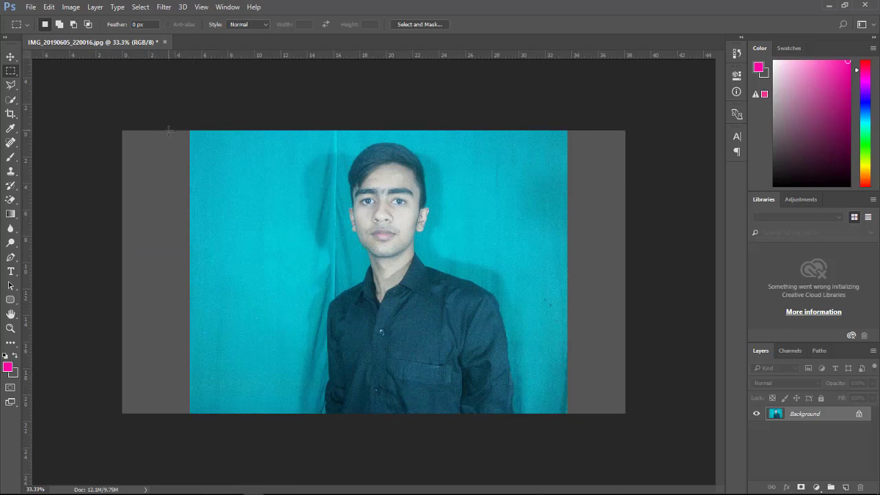
{"action": "left_click_drag", "start_coordinate": [183, 130], "coordinate": [200, 416]}
{"action": "key", "text": "ctrl+t"}
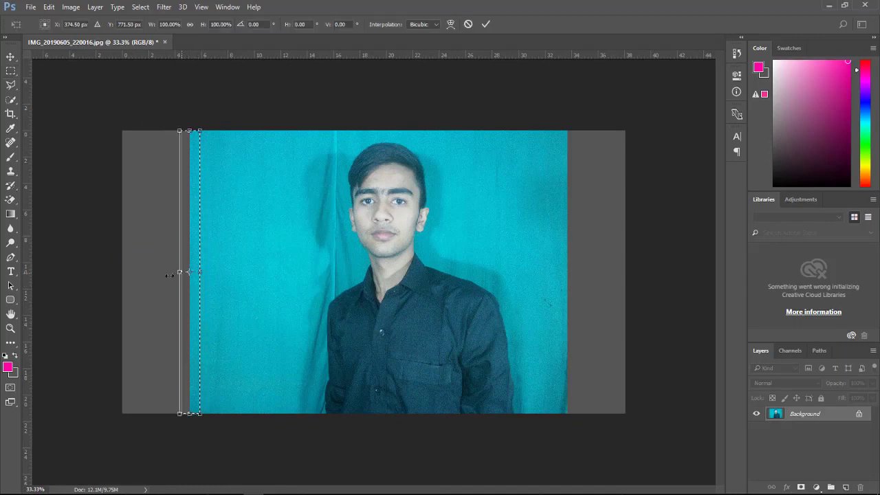
{"action": "left_click_drag", "start_coordinate": [169, 275], "coordinate": [44, 271]}
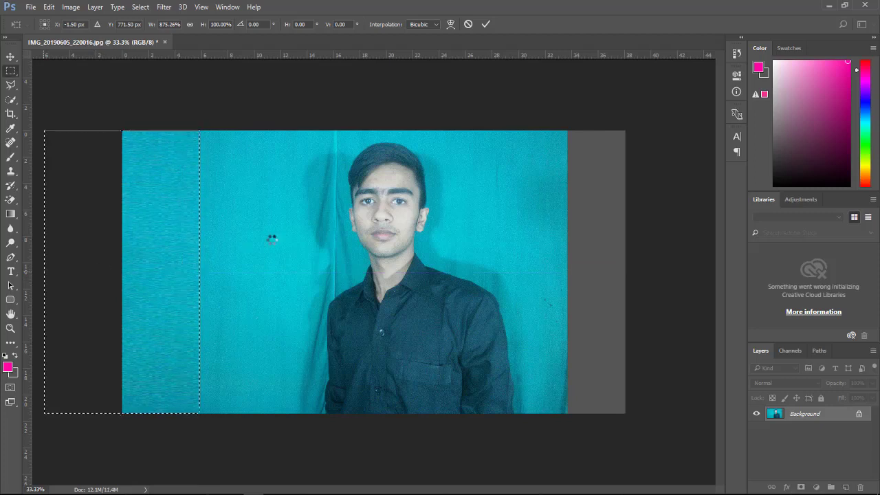
{"action": "key", "text": "Return"}
Step: Stretch a narrow backdrop strip from the right edge across the right grey area
{"action": "left_click", "coordinate": [163, 246]}
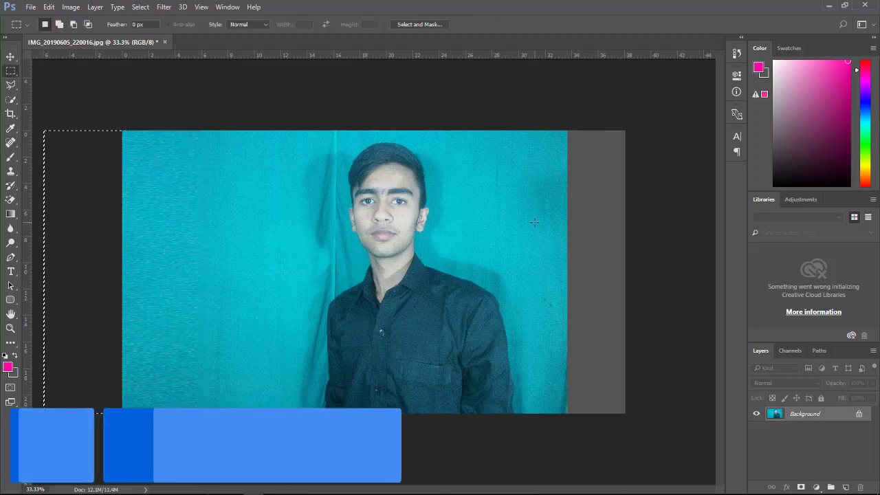
{"action": "left_click_drag", "start_coordinate": [554, 127], "coordinate": [576, 419]}
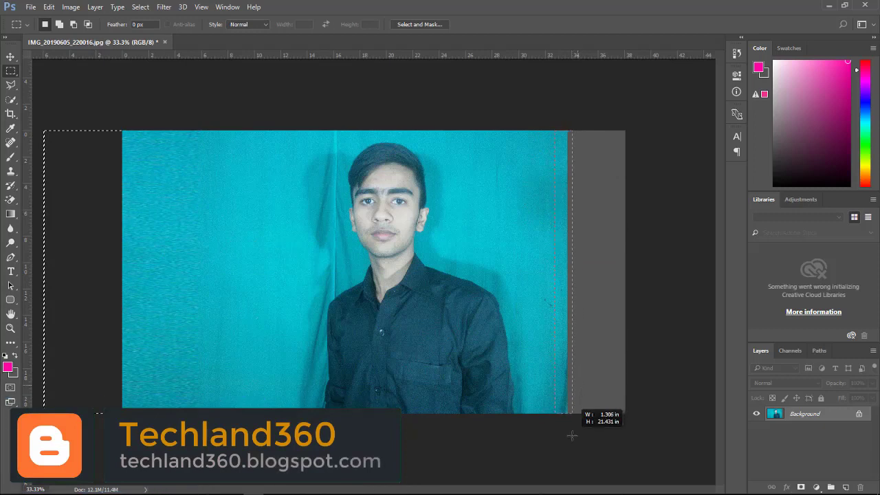
{"action": "key", "text": "ctrl+t"}
{"action": "left_click_drag", "start_coordinate": [576, 272], "coordinate": [696, 271]}
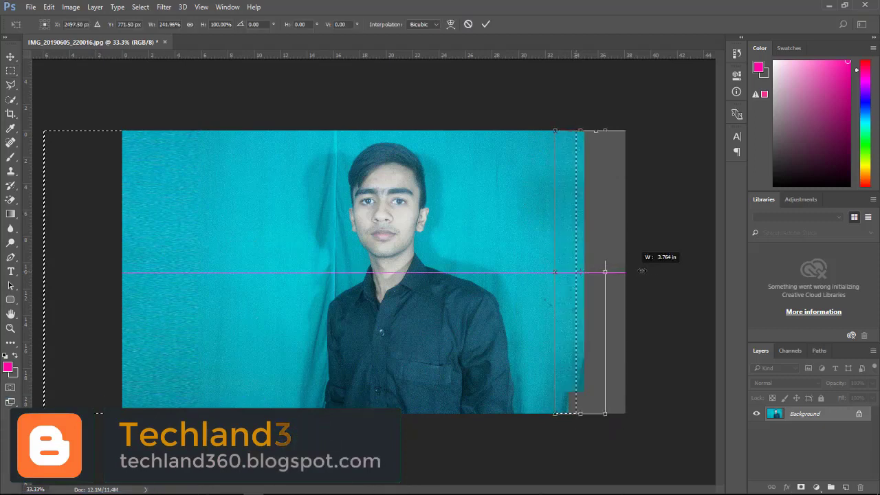
{"action": "key", "text": "Return"}
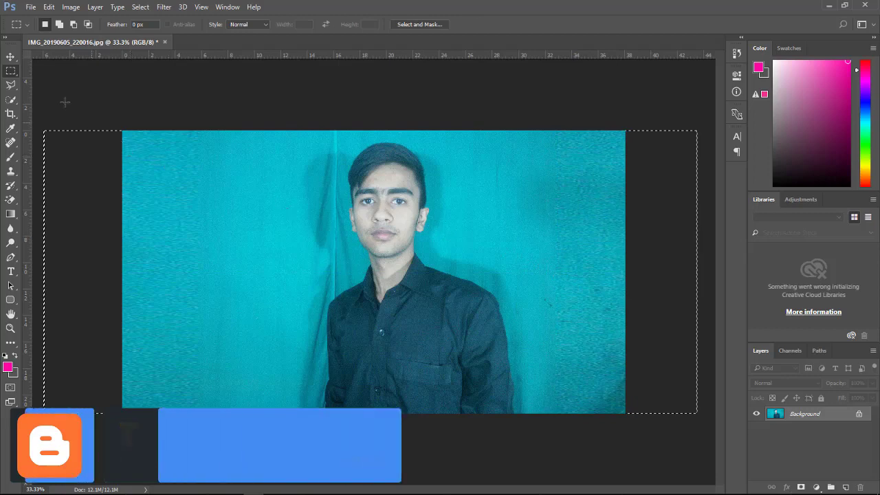
{"action": "key", "text": "v"}
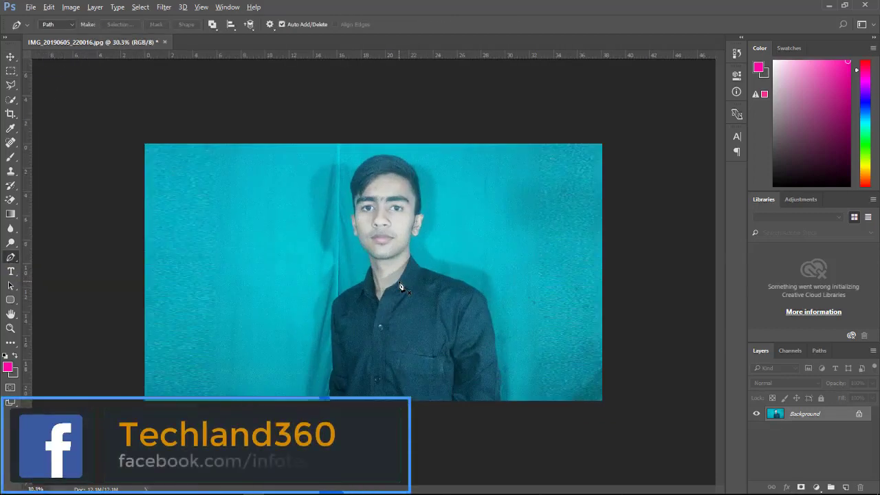
Step: Select the whole shirt with the Quick Selection Tool and fit the image on screen
{"action": "scroll", "coordinate": [400, 287], "scroll_direction": "up", "scroll_amount": 5}
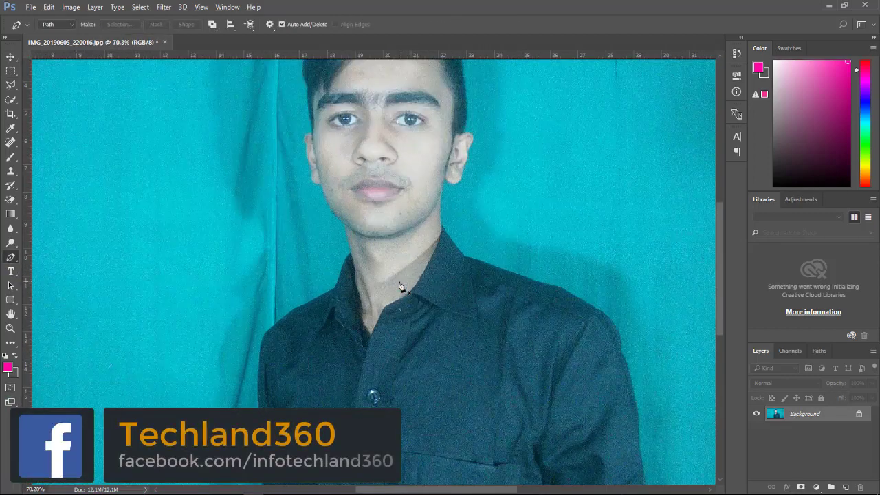
{"action": "left_click_drag", "start_coordinate": [294, 316], "coordinate": [293, 298]}
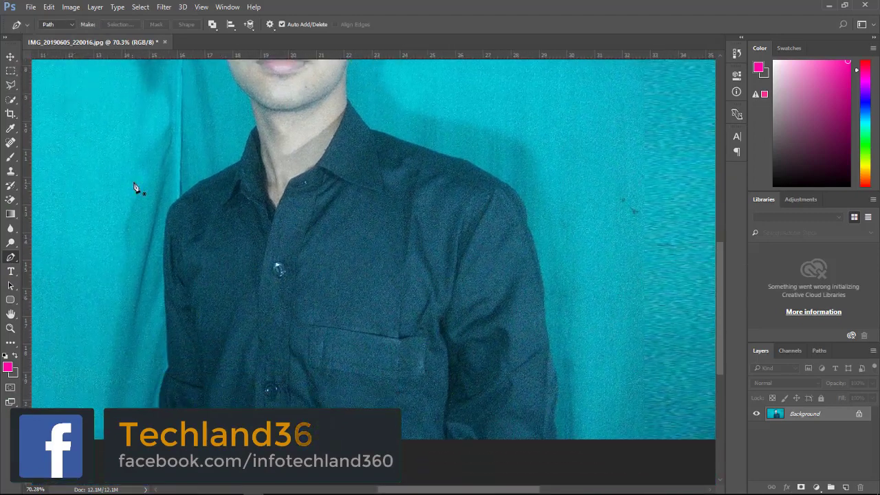
{"action": "left_click", "coordinate": [9, 85]}
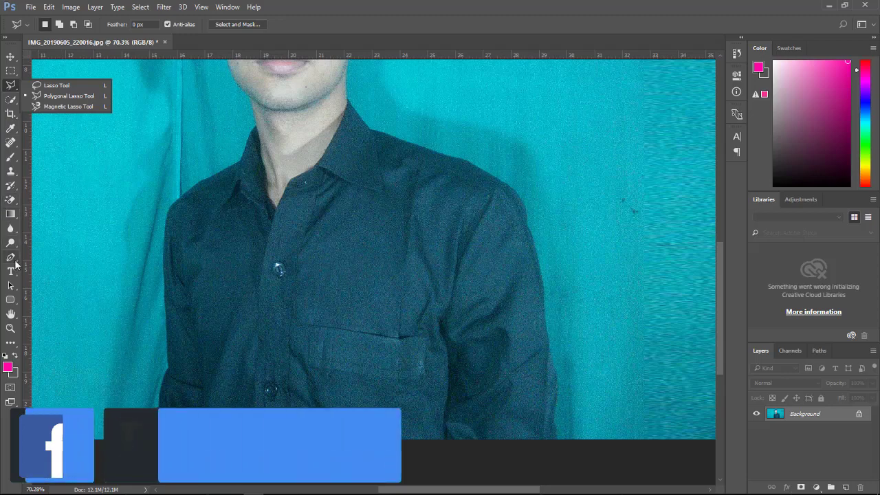
{"action": "left_click", "coordinate": [10, 257]}
{"action": "left_click", "coordinate": [12, 100]}
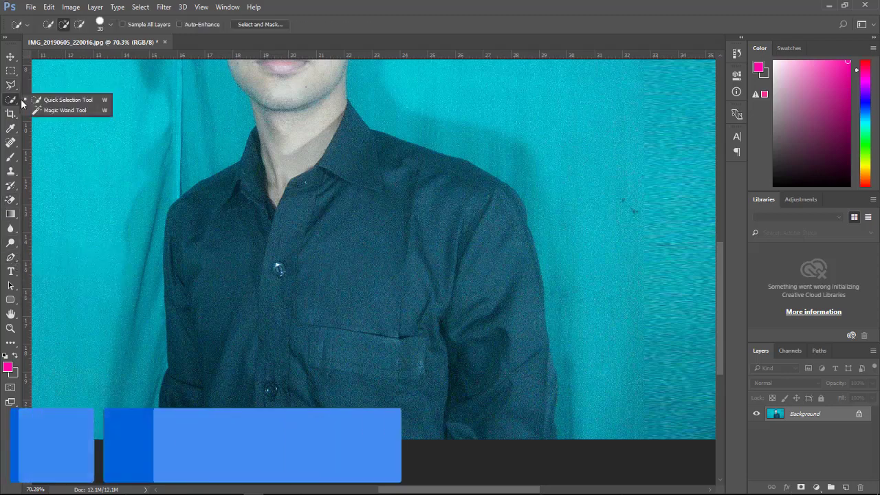
{"action": "left_click", "coordinate": [83, 101]}
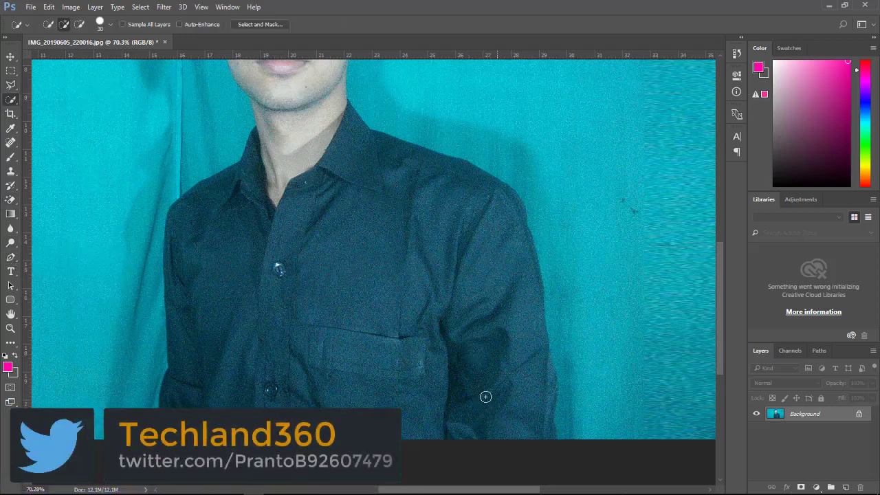
{"action": "left_click_drag", "start_coordinate": [485, 395], "coordinate": [394, 211]}
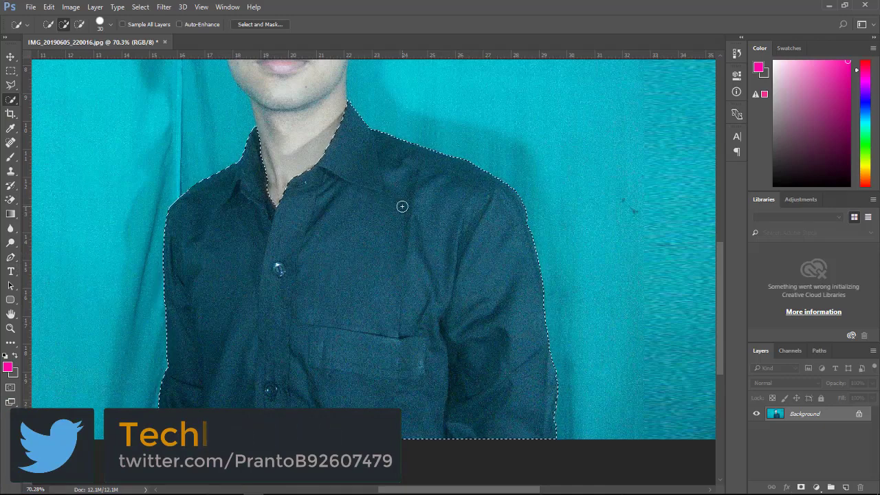
{"action": "left_click_drag", "start_coordinate": [402, 207], "coordinate": [412, 254]}
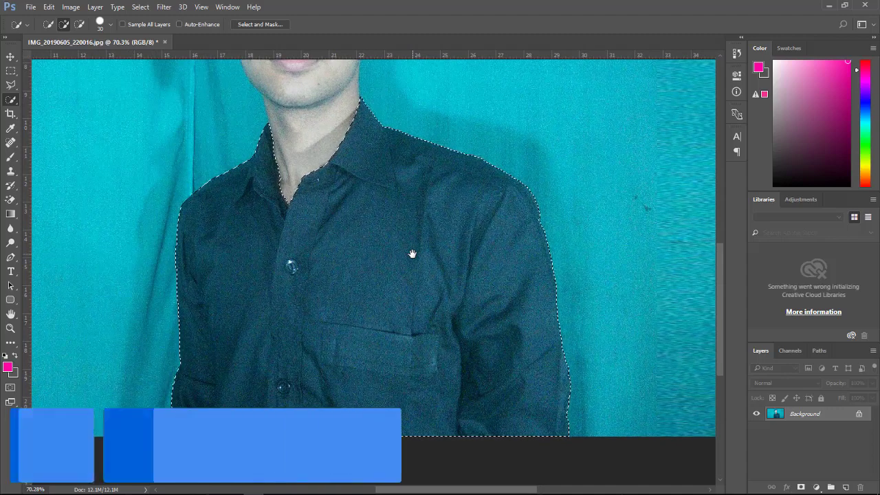
{"action": "key", "text": "ctrl+0"}
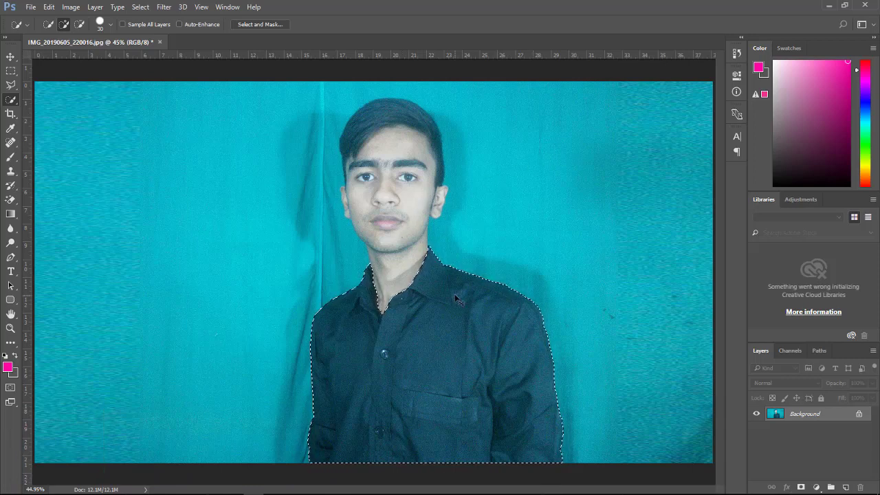
Step: Copy the shirt onto Layer 1, toggle the Background's visibility, and reselect the shirt
{"action": "key", "text": "ctrl+j"}
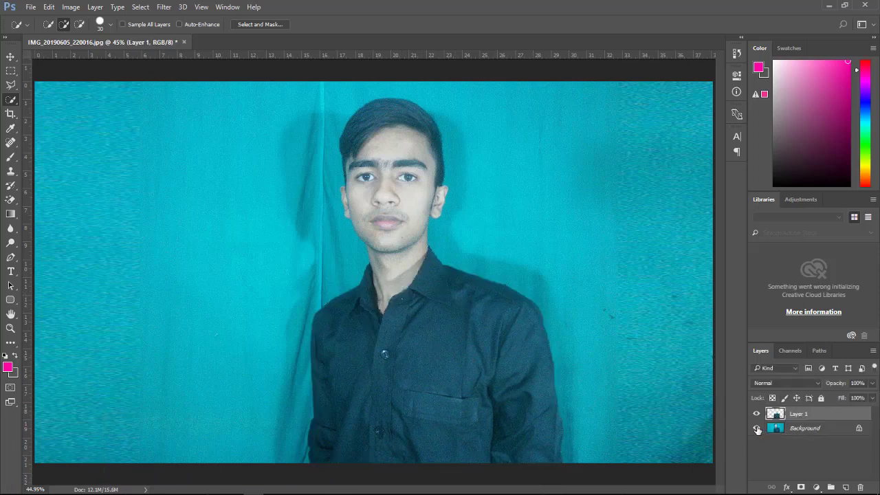
{"action": "left_click", "coordinate": [757, 428]}
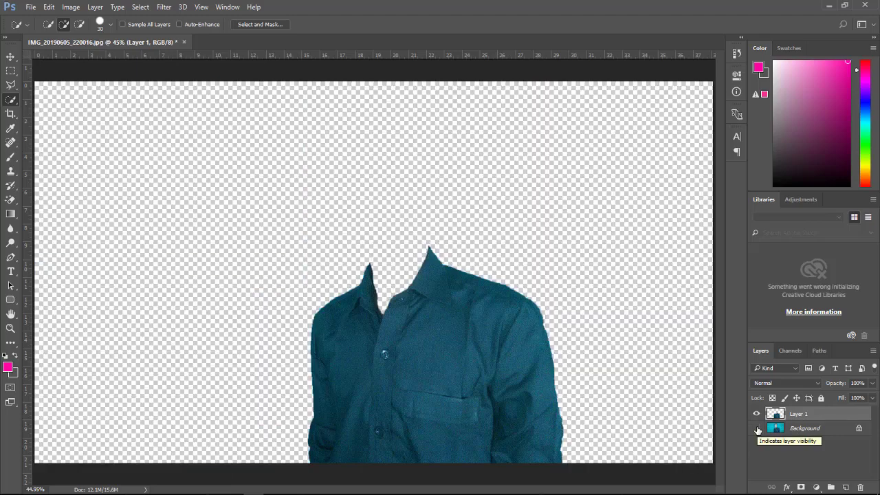
{"action": "left_click", "coordinate": [757, 428]}
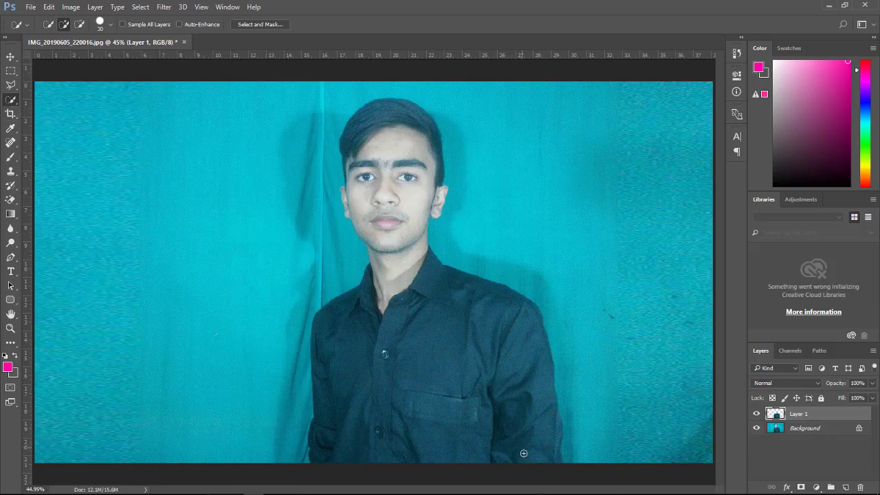
{"action": "left_click_drag", "start_coordinate": [517, 436], "coordinate": [434, 355]}
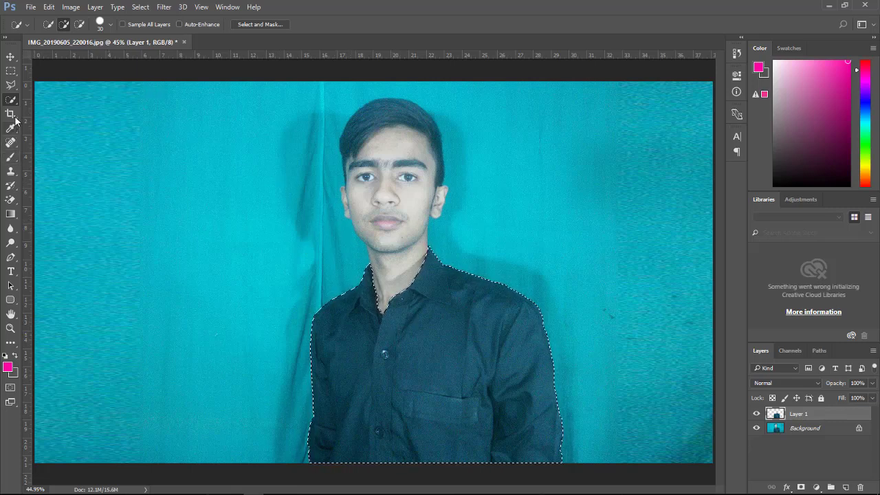
Step: Set up the Brush Tool with a magenta foreground and a soft round tip of about 158 px
{"action": "left_click", "coordinate": [12, 159]}
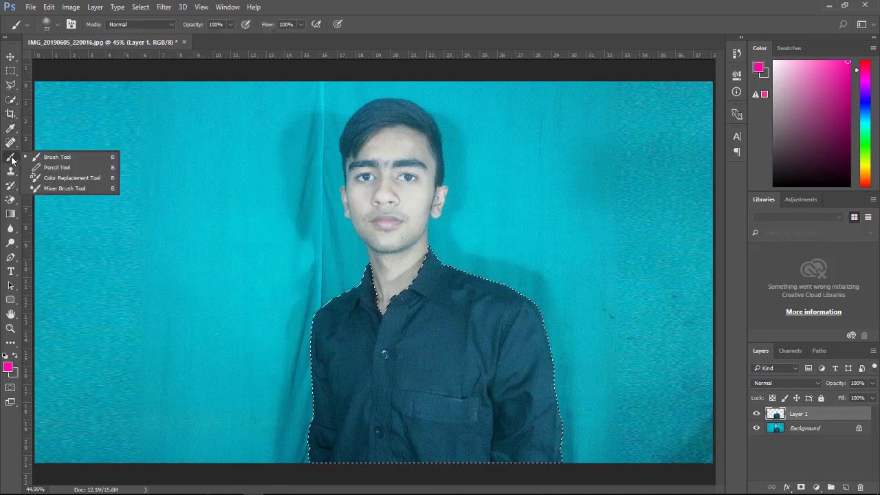
{"action": "left_click", "coordinate": [65, 157]}
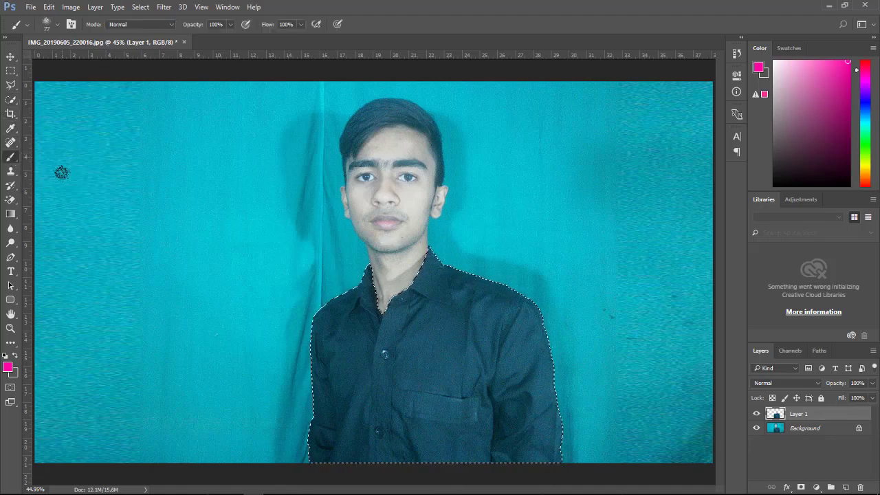
{"action": "left_click", "coordinate": [8, 369]}
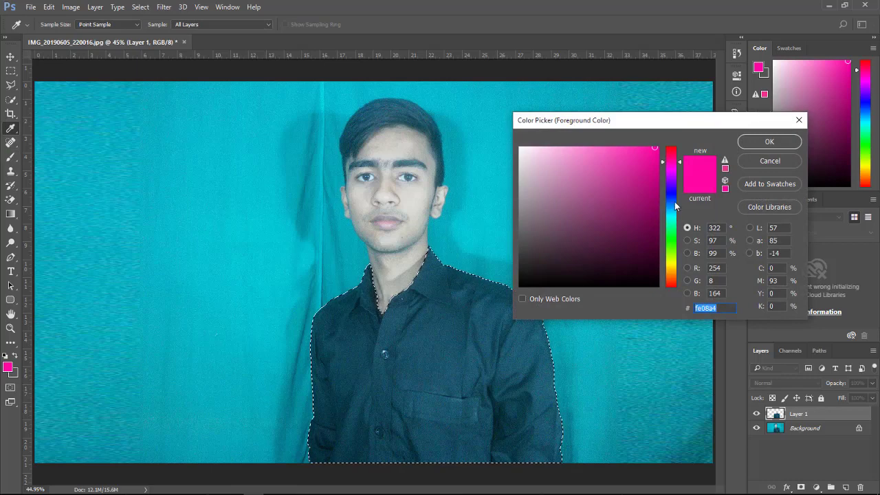
{"action": "left_click_drag", "start_coordinate": [673, 160], "coordinate": [673, 167]}
{"action": "left_click", "coordinate": [769, 141]}
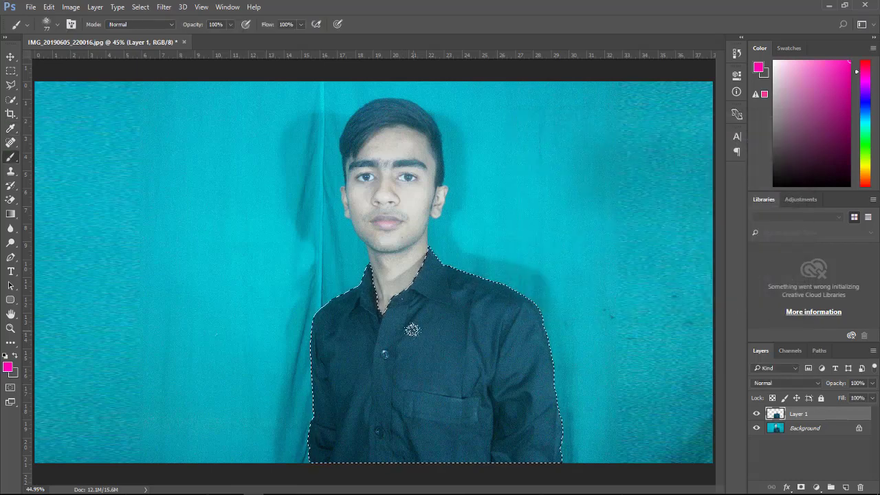
{"action": "right_click", "coordinate": [410, 328]}
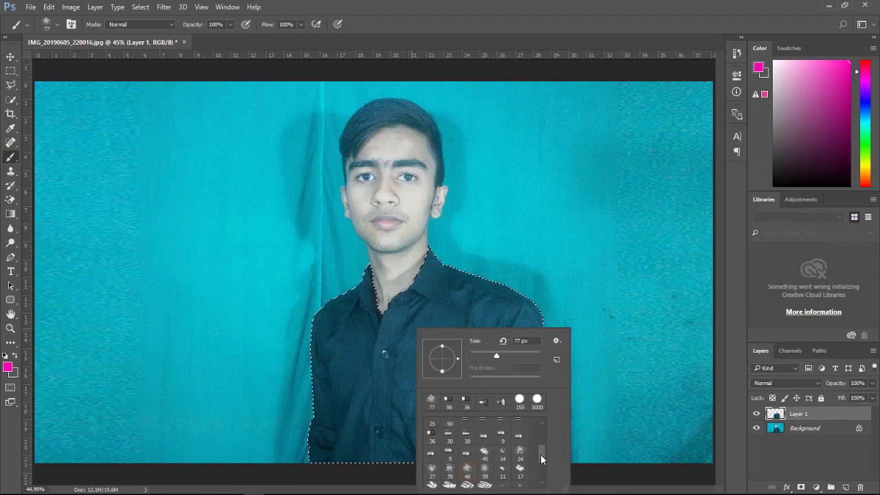
{"action": "left_click_drag", "start_coordinate": [541, 457], "coordinate": [541, 428]}
{"action": "left_click", "coordinate": [430, 427]}
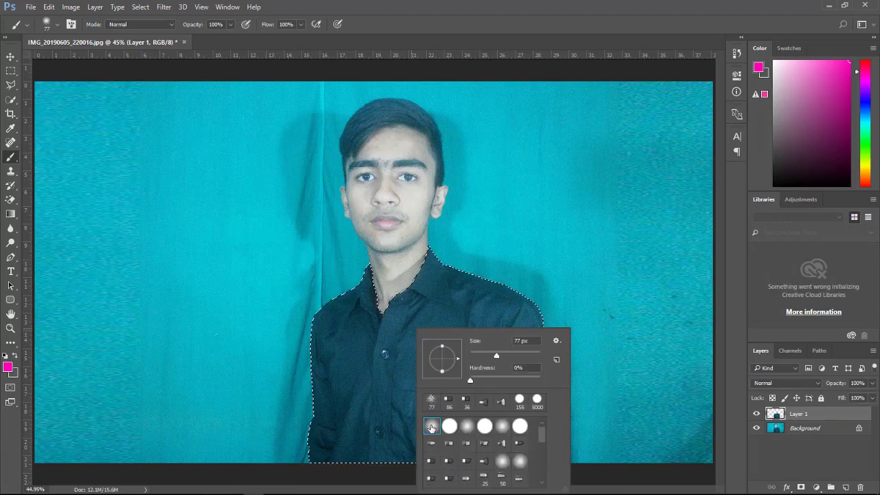
{"action": "mouse_move", "coordinate": [496, 356]}
{"action": "left_mouse_down"}
{"action": "mouse_move", "coordinate": [487, 357]}
{"action": "mouse_move", "coordinate": [516, 357]}
{"action": "left_mouse_up"}
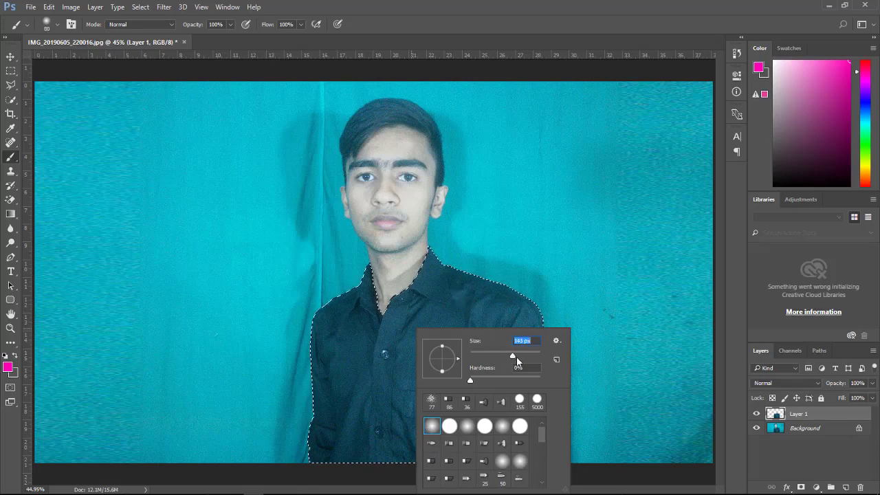
Step: Paint the selected shirt solid magenta, deselect, and enlarge the Layers panel
{"action": "left_click", "coordinate": [440, 305]}
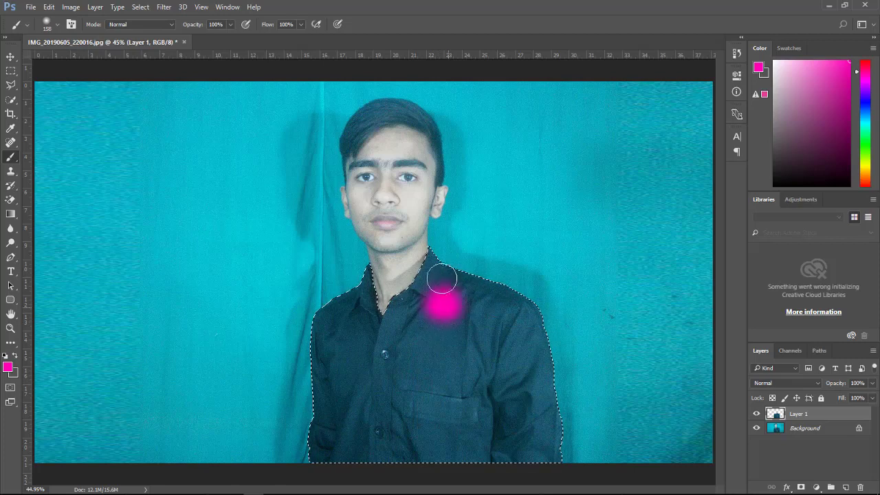
{"action": "mouse_move", "coordinate": [441, 278]}
{"action": "left_mouse_down"}
{"action": "mouse_move", "coordinate": [532, 388]}
{"action": "mouse_move", "coordinate": [447, 334]}
{"action": "mouse_move", "coordinate": [365, 380]}
{"action": "mouse_move", "coordinate": [428, 265]}
{"action": "mouse_move", "coordinate": [396, 278]}
{"action": "mouse_move", "coordinate": [344, 355]}
{"action": "mouse_move", "coordinate": [296, 473]}
{"action": "mouse_move", "coordinate": [443, 377]}
{"action": "mouse_move", "coordinate": [371, 427]}
{"action": "left_mouse_up"}
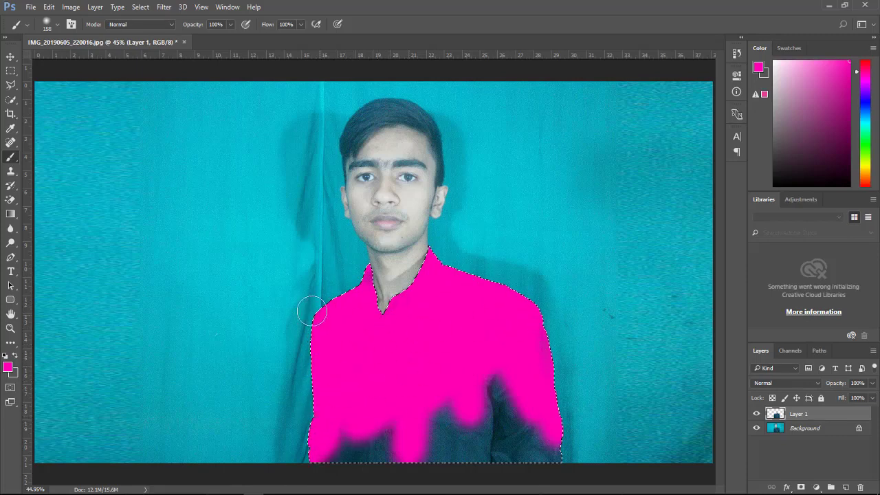
{"action": "mouse_move", "coordinate": [312, 312]}
{"action": "left_mouse_down"}
{"action": "mouse_move", "coordinate": [362, 458]}
{"action": "mouse_move", "coordinate": [499, 417]}
{"action": "mouse_move", "coordinate": [468, 393]}
{"action": "left_mouse_up"}
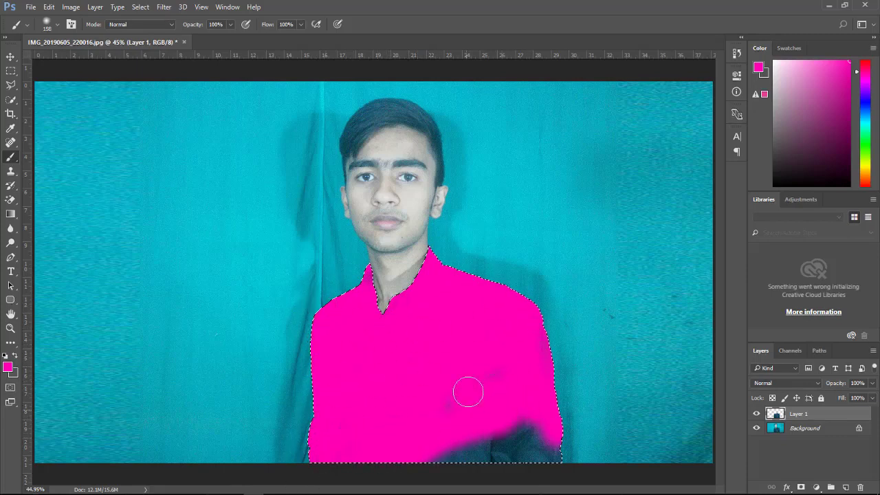
{"action": "mouse_move", "coordinate": [470, 436]}
{"action": "left_mouse_down"}
{"action": "mouse_move", "coordinate": [510, 455]}
{"action": "mouse_move", "coordinate": [472, 457]}
{"action": "mouse_move", "coordinate": [546, 450]}
{"action": "left_mouse_up"}
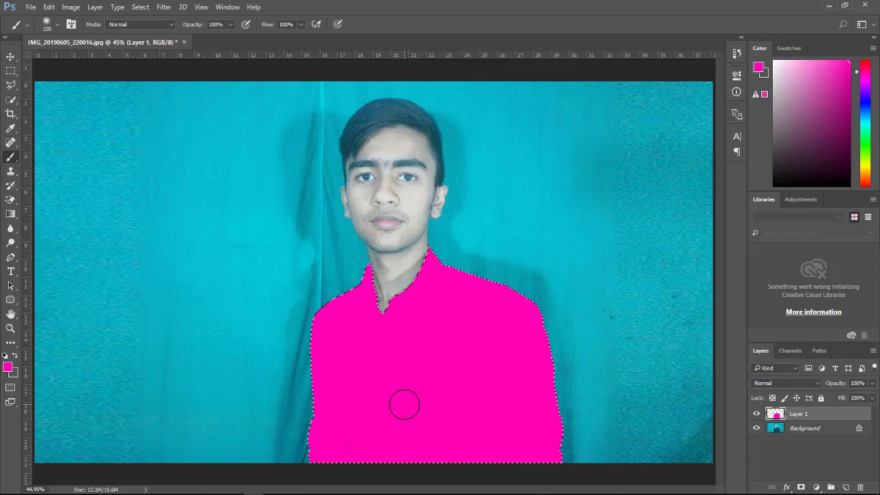
{"action": "key", "text": "ctrl+d"}
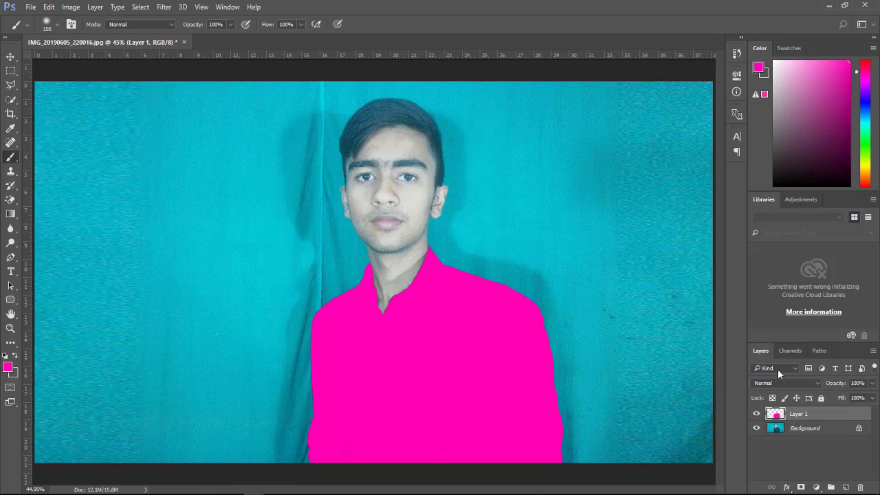
{"action": "left_click_drag", "start_coordinate": [766, 342], "coordinate": [766, 285]}
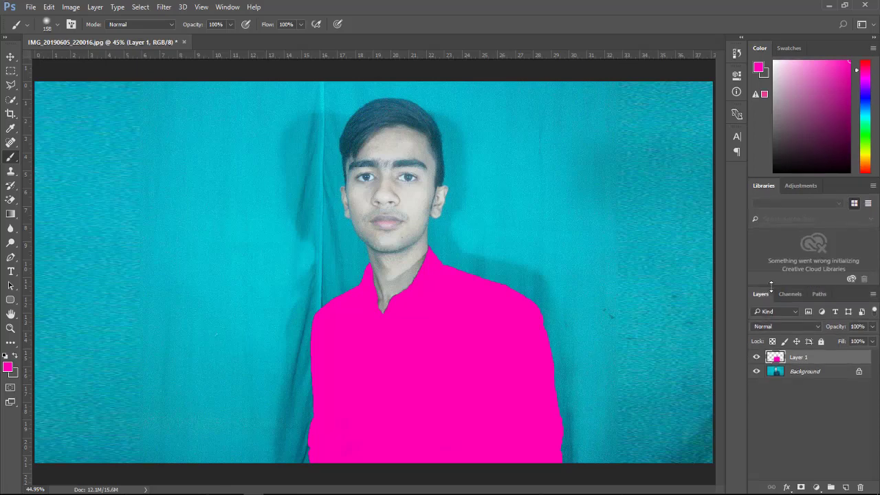
Step: Select Layer 1 and try the Dissolve and Multiply blend modes on it
{"action": "left_click", "coordinate": [227, 7]}
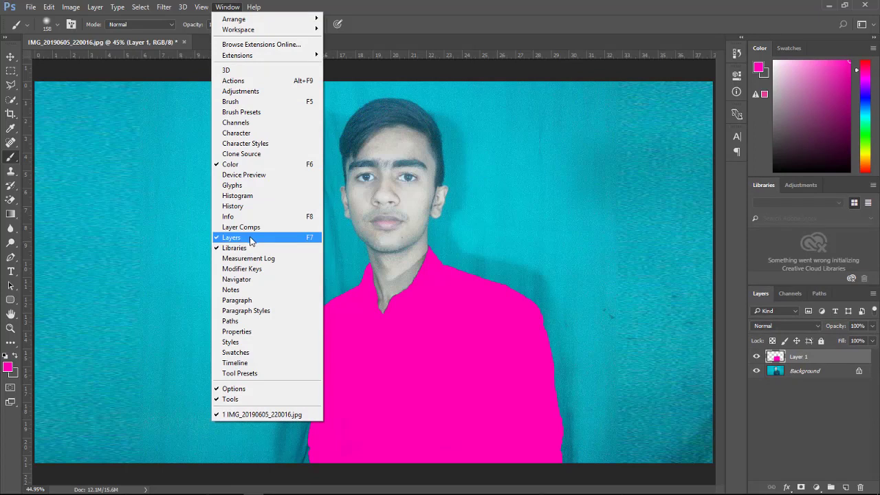
{"action": "left_click", "coordinate": [801, 371]}
{"action": "left_click", "coordinate": [802, 357]}
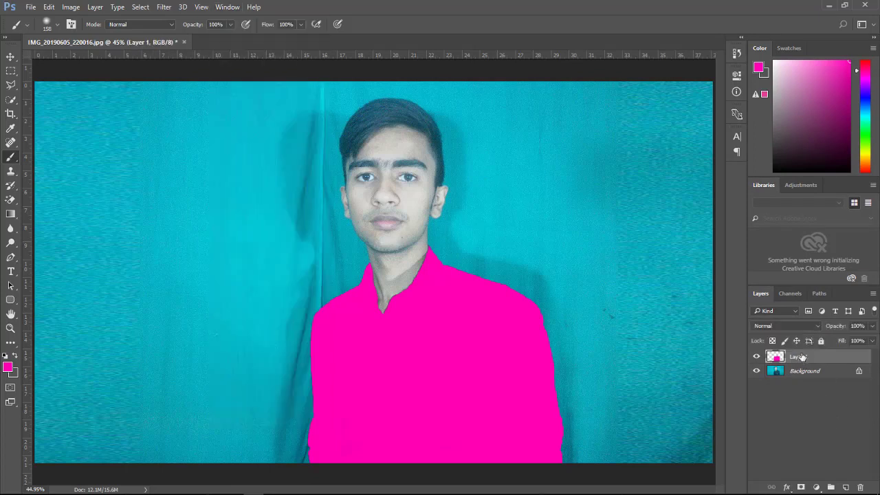
{"action": "left_click", "coordinate": [793, 328]}
{"action": "key", "text": "Down"}
{"action": "key", "text": "Down"}
{"action": "key", "text": "Down"}
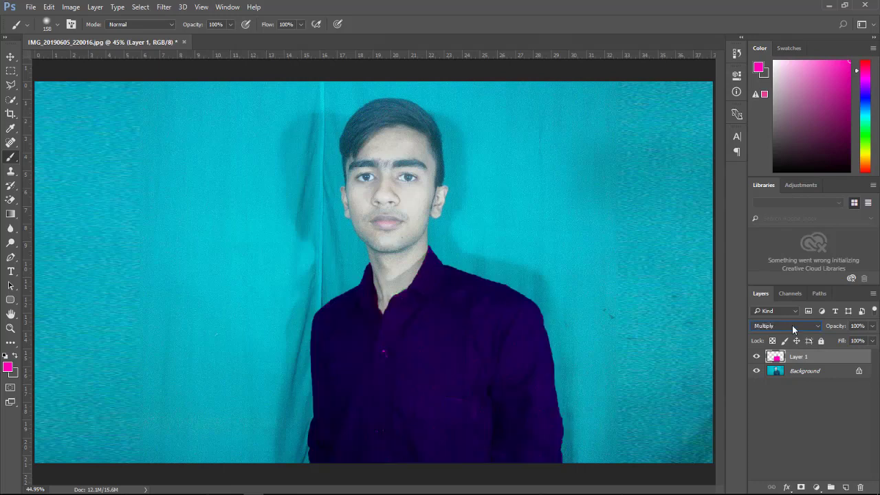
{"action": "key", "text": "Up"}
{"action": "key", "text": "Up"}
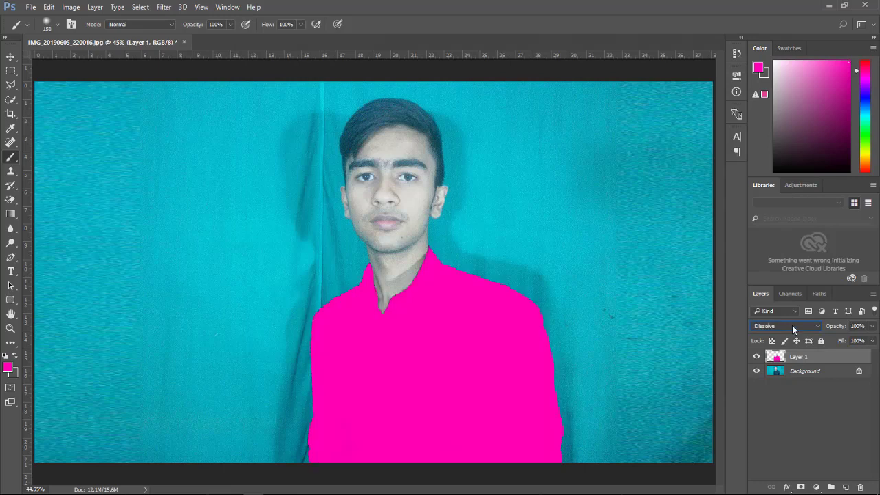
{"action": "key", "text": "Down"}
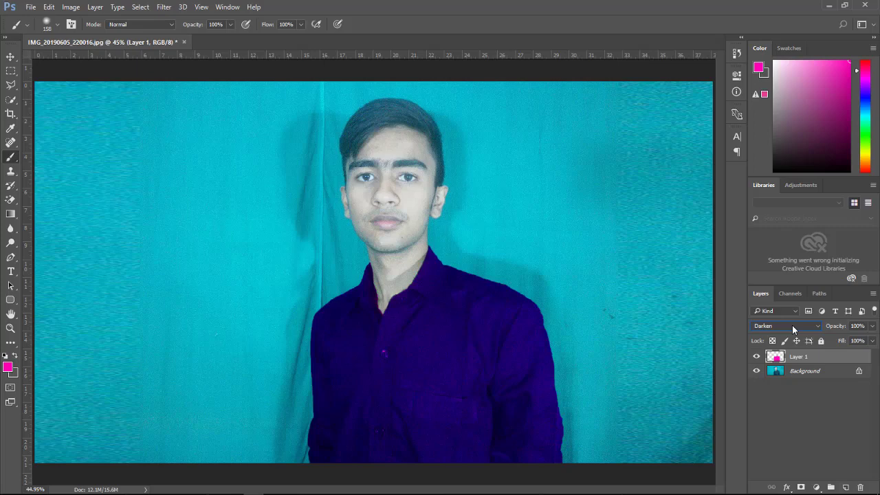
{"action": "left_click", "coordinate": [757, 370]}
Step: Scroll through Layer 1's blend modes, trying Luminosity and Saturation, and settle on Color
{"action": "scroll", "coordinate": [793, 328], "scroll_direction": "down", "scroll_amount": 1}
{"action": "scroll", "coordinate": [793, 328], "scroll_direction": "down", "scroll_amount": 1}
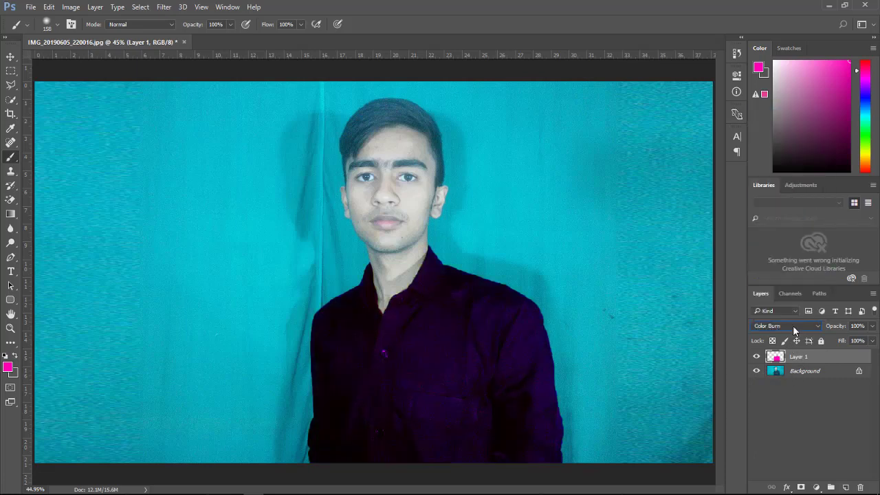
{"action": "scroll", "coordinate": [792, 328], "scroll_direction": "down", "scroll_amount": 2}
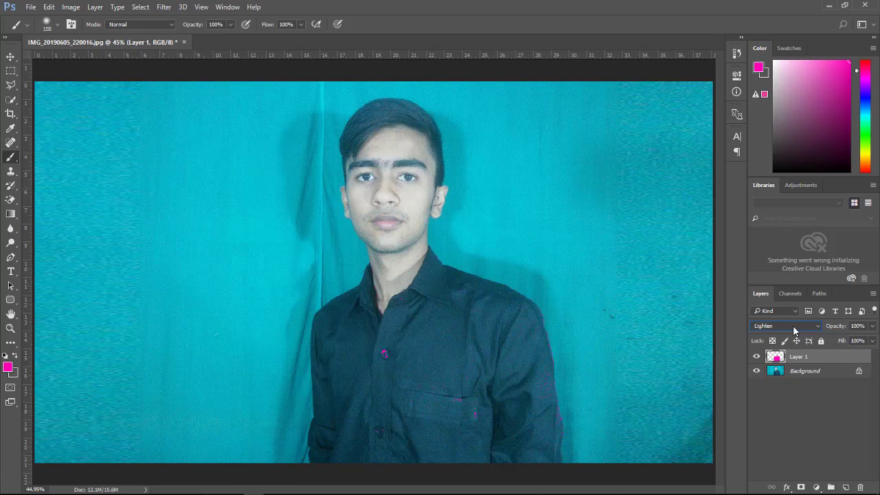
{"action": "scroll", "coordinate": [794, 330], "scroll_direction": "down", "scroll_amount": 1}
{"action": "scroll", "coordinate": [794, 330], "scroll_direction": "down", "scroll_amount": 1}
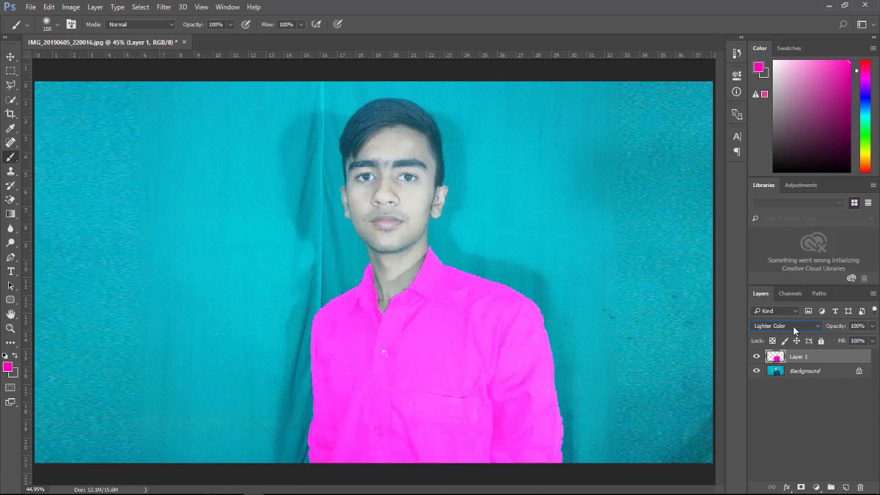
{"action": "scroll", "coordinate": [793, 329], "scroll_direction": "down", "scroll_amount": 2}
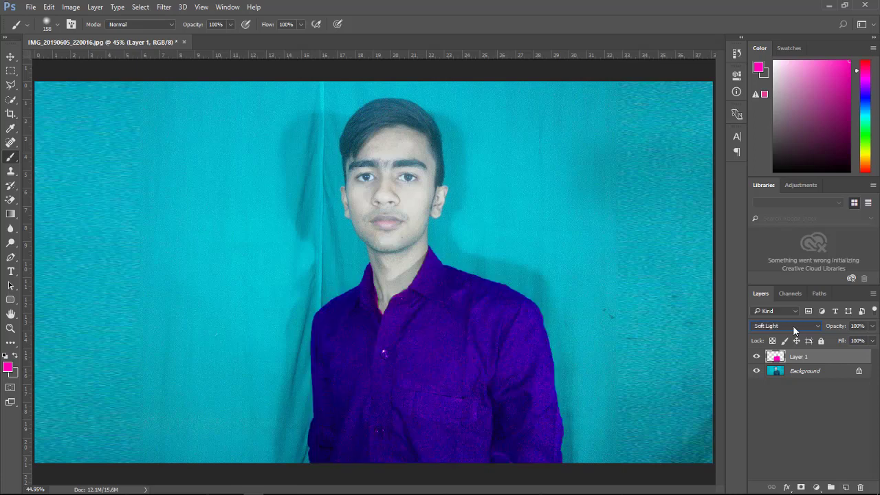
{"action": "scroll", "coordinate": [793, 330], "scroll_direction": "down", "scroll_amount": 1}
{"action": "scroll", "coordinate": [793, 330], "scroll_direction": "down", "scroll_amount": 1}
{"action": "scroll", "coordinate": [793, 329], "scroll_direction": "down", "scroll_amount": 1}
{"action": "scroll", "coordinate": [794, 329], "scroll_direction": "down", "scroll_amount": 1}
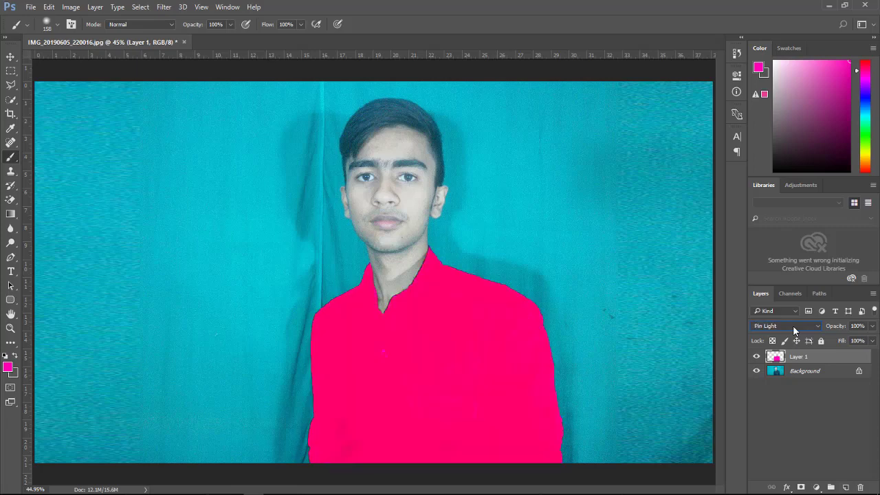
{"action": "scroll", "coordinate": [793, 330], "scroll_direction": "down", "scroll_amount": 1}
{"action": "scroll", "coordinate": [794, 330], "scroll_direction": "down", "scroll_amount": 1}
{"action": "scroll", "coordinate": [793, 330], "scroll_direction": "down", "scroll_amount": 1}
{"action": "scroll", "coordinate": [794, 329], "scroll_direction": "down", "scroll_amount": 1}
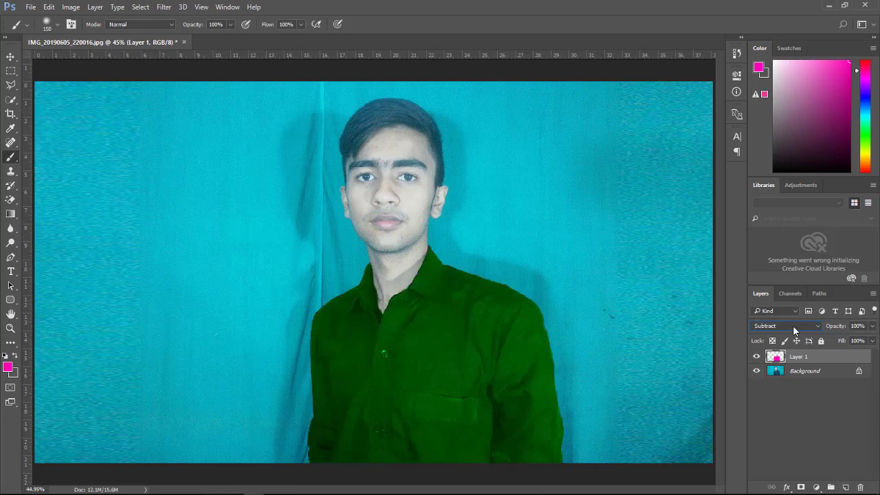
{"action": "scroll", "coordinate": [794, 329], "scroll_direction": "down", "scroll_amount": 1}
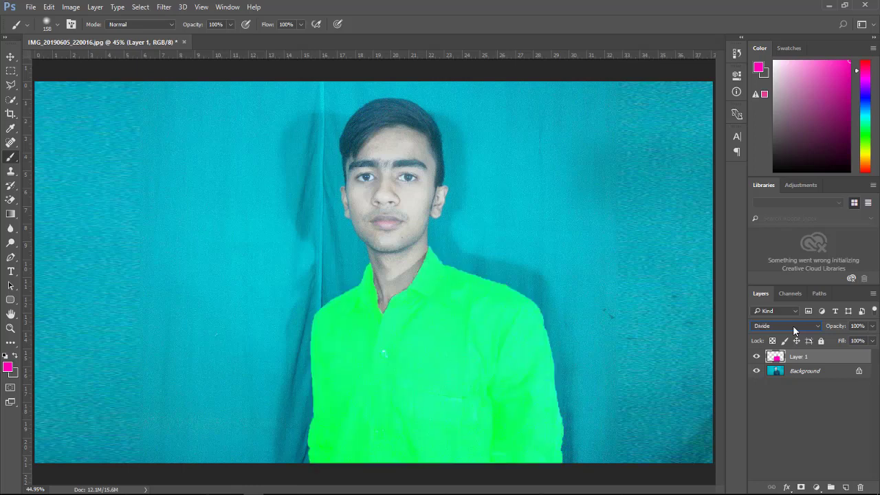
{"action": "scroll", "coordinate": [794, 330], "scroll_direction": "down", "scroll_amount": 1}
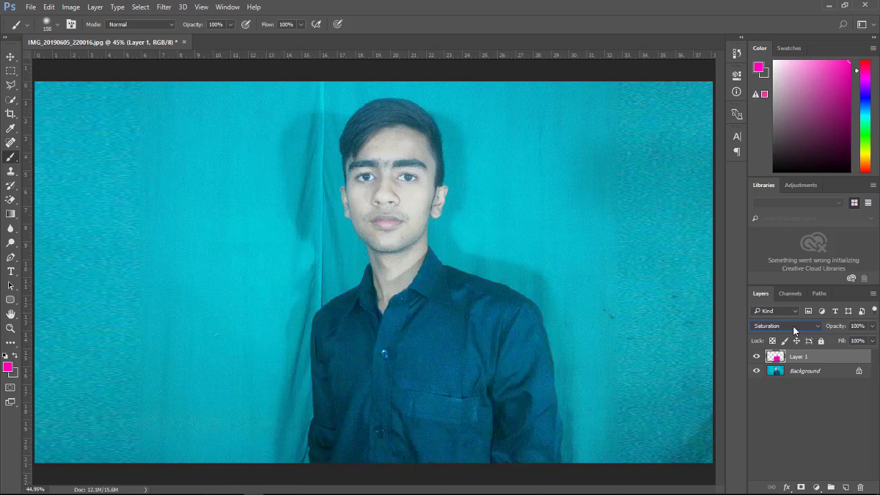
{"action": "scroll", "coordinate": [794, 330], "scroll_direction": "down", "scroll_amount": 1}
{"action": "scroll", "coordinate": [794, 330], "scroll_direction": "up", "scroll_amount": 1}
Step: Quick-select the magenta shirt and set the foreground colour to green #3eb70e
{"action": "left_click", "coordinate": [10, 85]}
{"action": "left_click", "coordinate": [11, 99]}
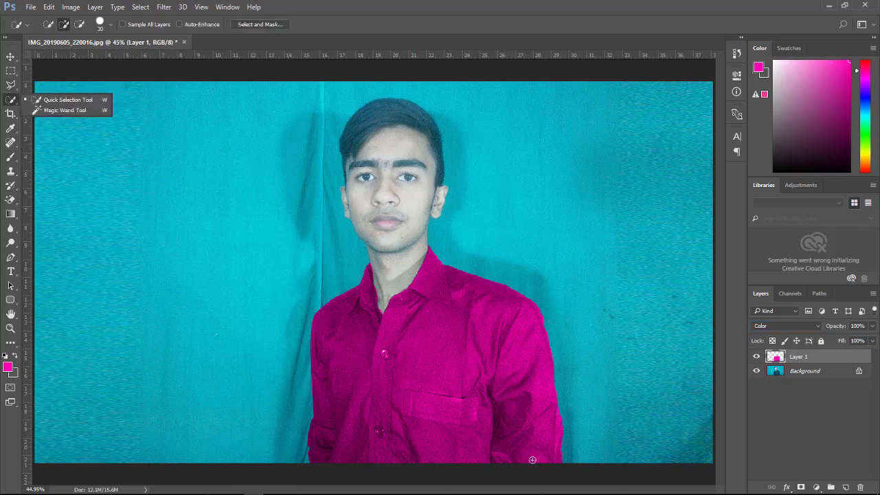
{"action": "left_click_drag", "start_coordinate": [532, 459], "coordinate": [406, 334]}
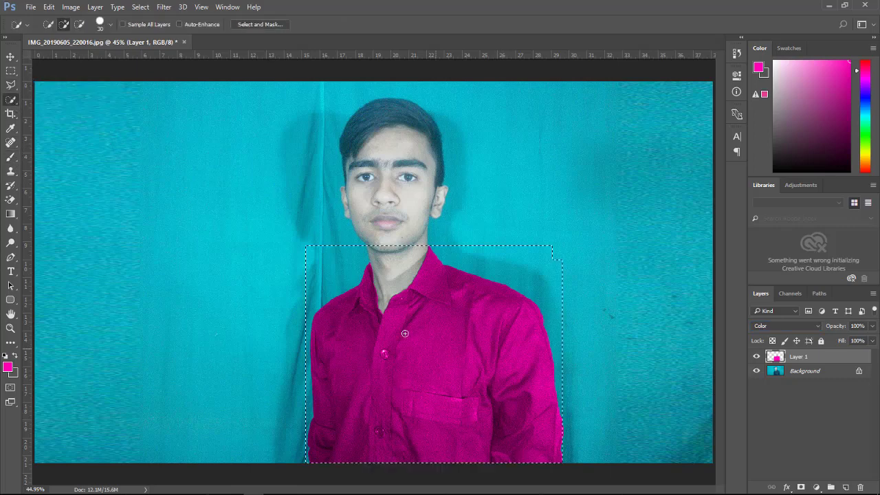
{"action": "left_click", "coordinate": [7, 367]}
{"action": "left_click", "coordinate": [670, 247]}
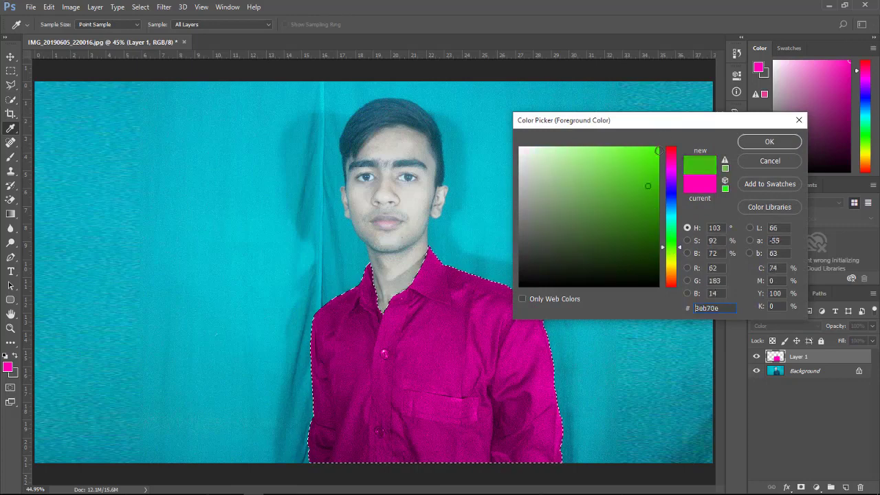
{"action": "left_click", "coordinate": [766, 143]}
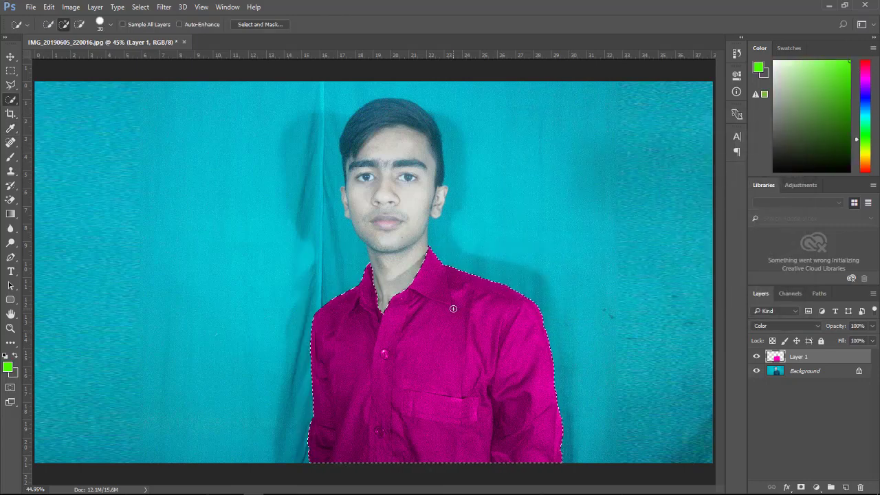
Step: Brush green over the whole shirt, covering the last magenta strip at the bottom
{"action": "left_click", "coordinate": [9, 162]}
{"action": "mouse_move", "coordinate": [386, 354]}
{"action": "left_mouse_down"}
{"action": "mouse_move", "coordinate": [483, 284]}
{"action": "mouse_move", "coordinate": [367, 298]}
{"action": "mouse_move", "coordinate": [363, 333]}
{"action": "mouse_move", "coordinate": [275, 367]}
{"action": "left_mouse_up"}
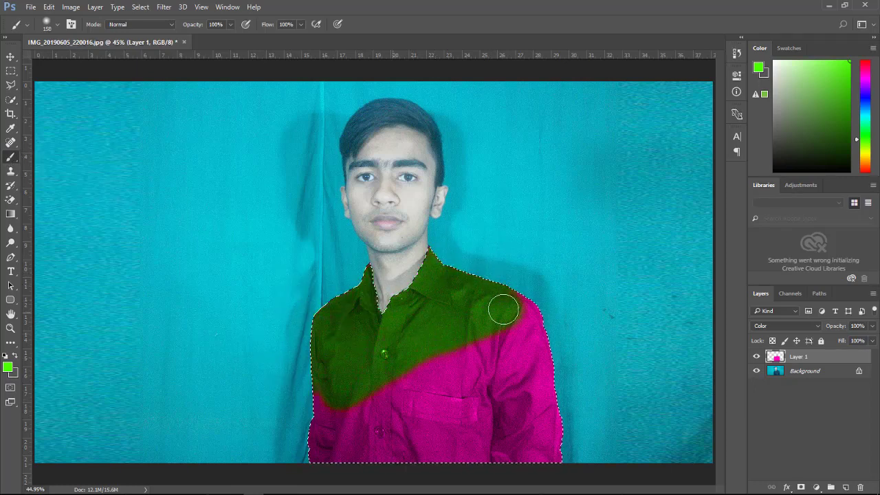
{"action": "mouse_move", "coordinate": [503, 310]}
{"action": "left_mouse_down"}
{"action": "mouse_move", "coordinate": [412, 412]}
{"action": "mouse_move", "coordinate": [595, 301]}
{"action": "mouse_move", "coordinate": [490, 378]}
{"action": "mouse_move", "coordinate": [562, 416]}
{"action": "mouse_move", "coordinate": [489, 449]}
{"action": "left_mouse_up"}
{"action": "left_click_drag", "start_coordinate": [548, 395], "coordinate": [318, 398]}
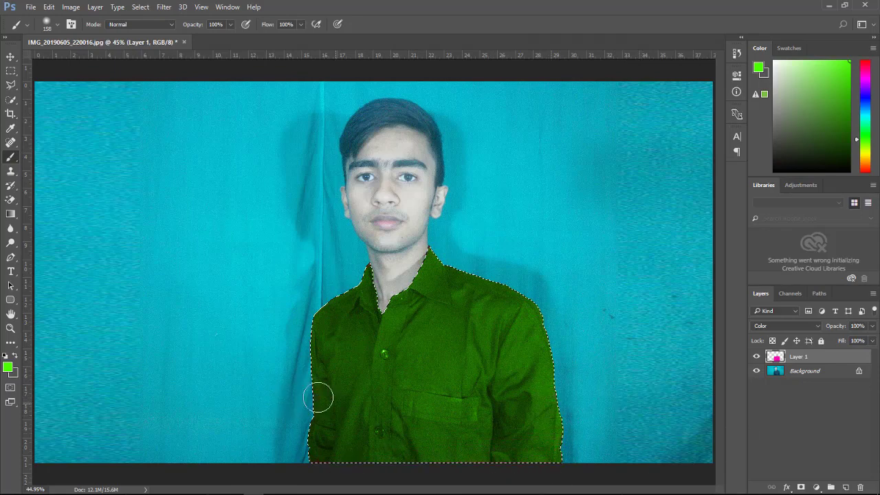
Step: Scroll up and down through Layer 1's blend-mode list toward Darken
{"action": "left_click", "coordinate": [782, 326]}
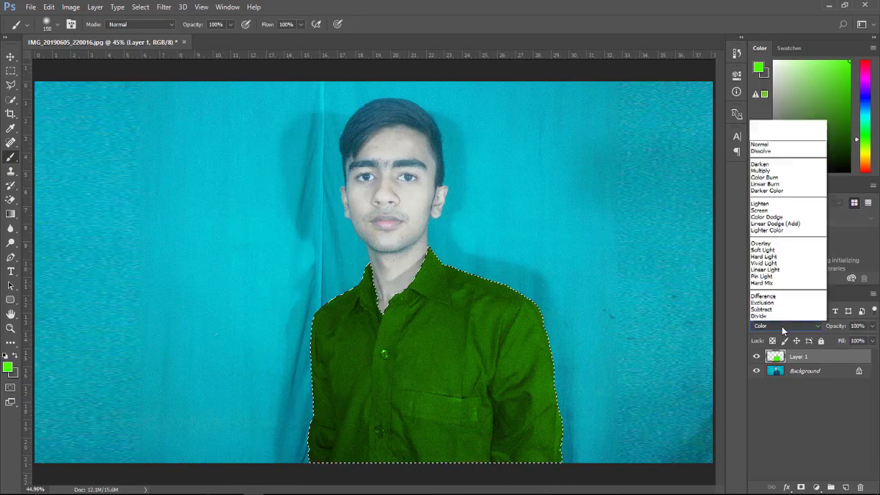
{"action": "scroll", "coordinate": [781, 326], "scroll_direction": "down", "scroll_amount": 1}
{"action": "scroll", "coordinate": [781, 327], "scroll_direction": "up", "scroll_amount": 1}
{"action": "scroll", "coordinate": [781, 326], "scroll_direction": "up", "scroll_amount": 1}
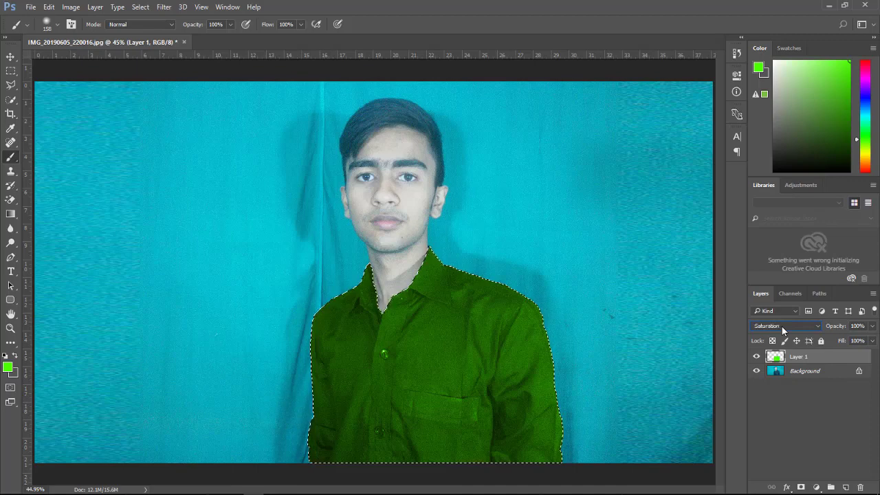
{"action": "scroll", "coordinate": [781, 326], "scroll_direction": "up", "scroll_amount": 1}
{"action": "scroll", "coordinate": [781, 327], "scroll_direction": "up", "scroll_amount": 1}
{"action": "scroll", "coordinate": [781, 326], "scroll_direction": "up", "scroll_amount": 1}
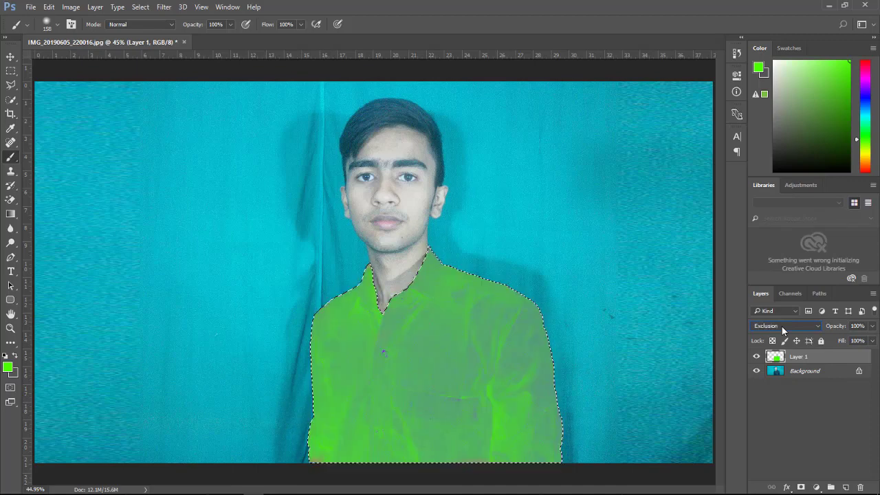
{"action": "scroll", "coordinate": [781, 326], "scroll_direction": "up", "scroll_amount": 1}
{"action": "scroll", "coordinate": [781, 327], "scroll_direction": "up", "scroll_amount": 2}
{"action": "scroll", "coordinate": [781, 326], "scroll_direction": "up", "scroll_amount": 1}
{"action": "scroll", "coordinate": [781, 326], "scroll_direction": "up", "scroll_amount": 1}
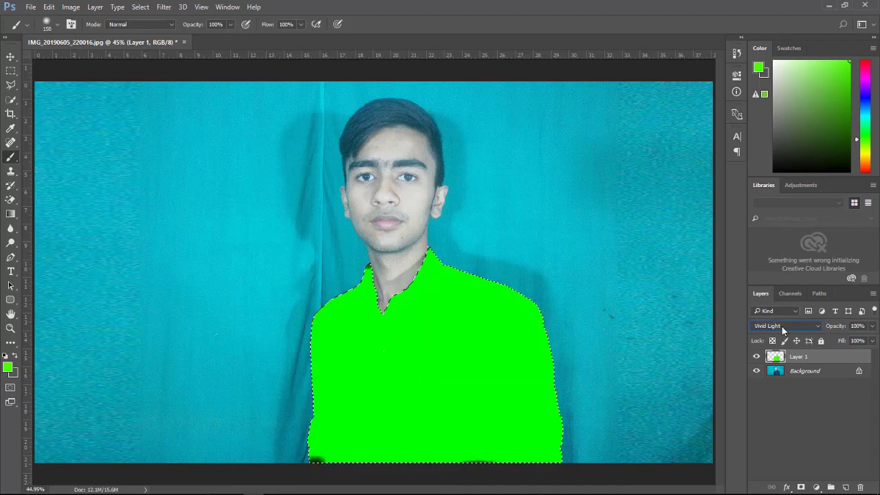
{"action": "scroll", "coordinate": [781, 326], "scroll_direction": "up", "scroll_amount": 1}
{"action": "scroll", "coordinate": [781, 326], "scroll_direction": "up", "scroll_amount": 1}
{"action": "scroll", "coordinate": [781, 326], "scroll_direction": "up", "scroll_amount": 1}
{"action": "scroll", "coordinate": [781, 327], "scroll_direction": "up", "scroll_amount": 1}
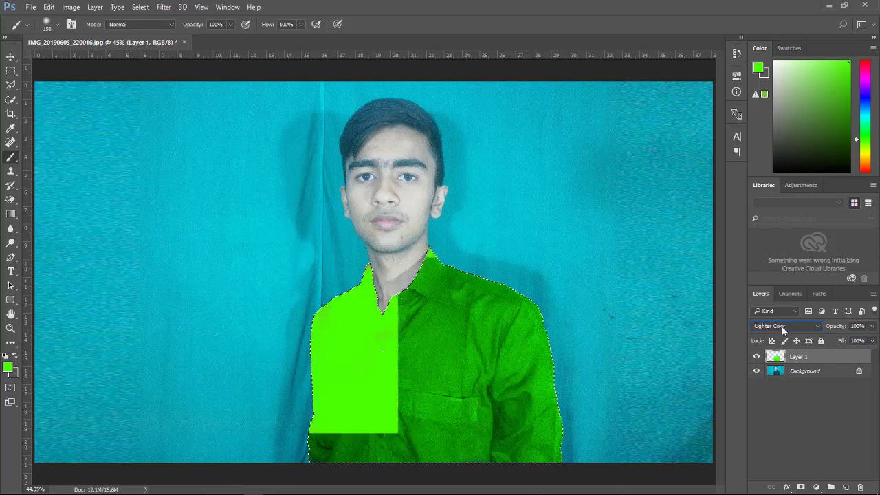
{"action": "scroll", "coordinate": [782, 328], "scroll_direction": "up", "scroll_amount": 1}
{"action": "scroll", "coordinate": [781, 328], "scroll_direction": "up", "scroll_amount": 2}
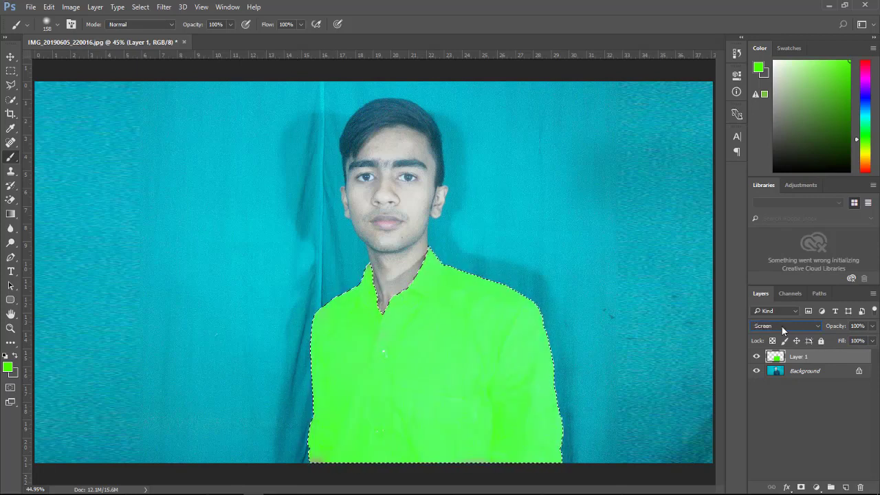
{"action": "scroll", "coordinate": [782, 329], "scroll_direction": "up", "scroll_amount": 2}
{"action": "scroll", "coordinate": [781, 326], "scroll_direction": "up", "scroll_amount": 3}
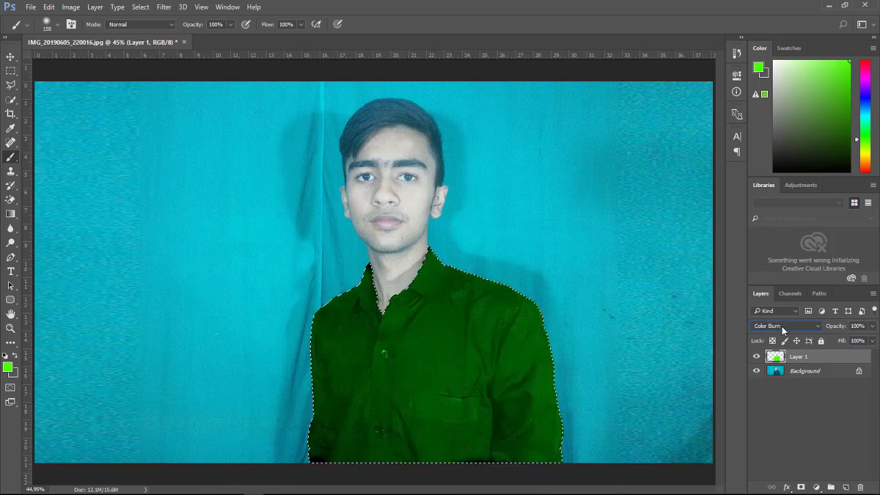
{"action": "scroll", "coordinate": [781, 326], "scroll_direction": "up", "scroll_amount": 3}
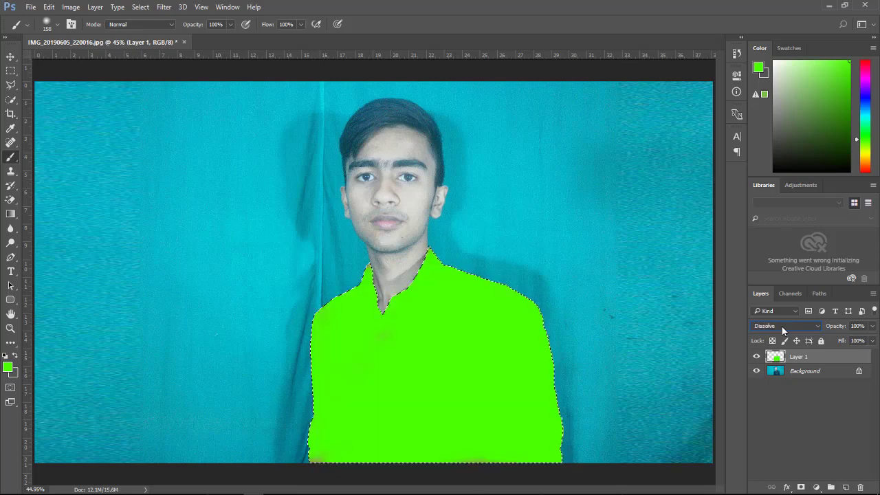
{"action": "scroll", "coordinate": [782, 326], "scroll_direction": "down", "scroll_amount": 2}
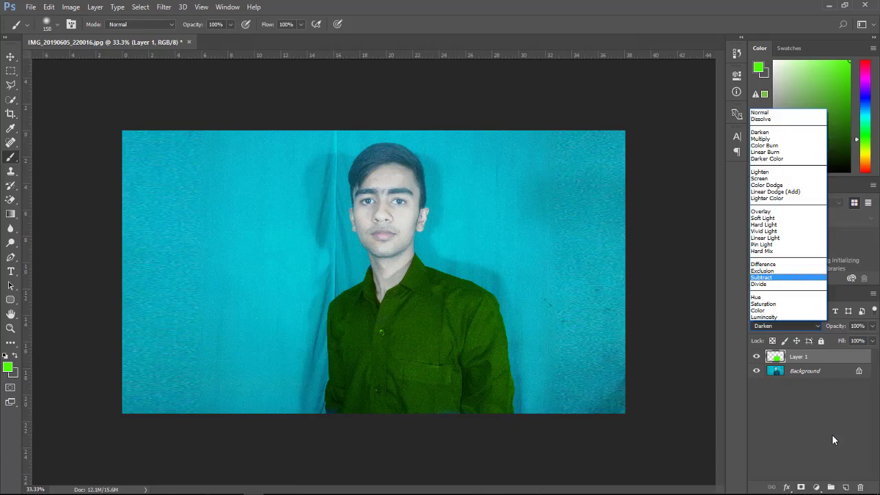
Step: Set Layer 1 to Darken so the shirt turns dark green, fit the view, and open Save As
{"action": "left_click", "coordinate": [831, 434]}
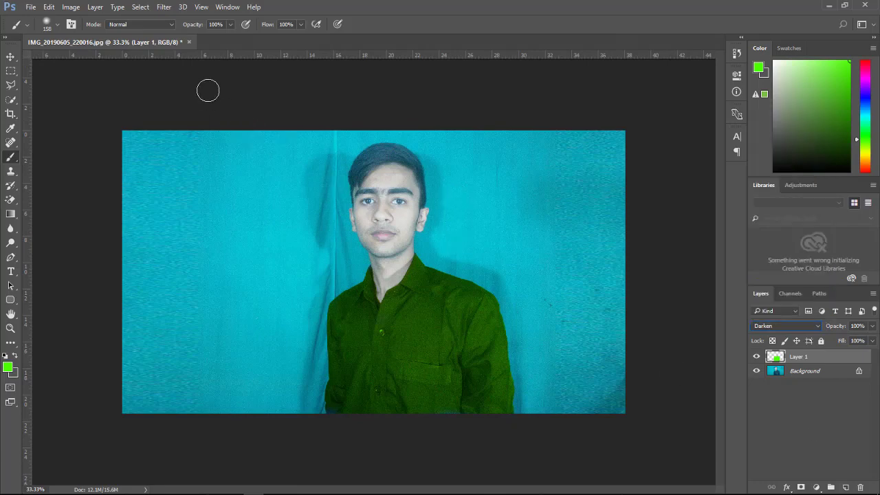
{"action": "key", "text": "ctrl+0"}
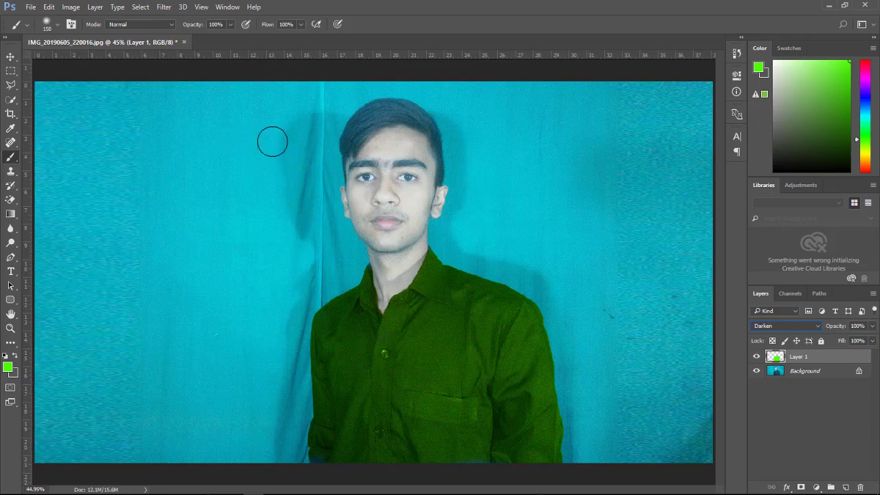
{"action": "key", "text": "ctrl+shift+s"}
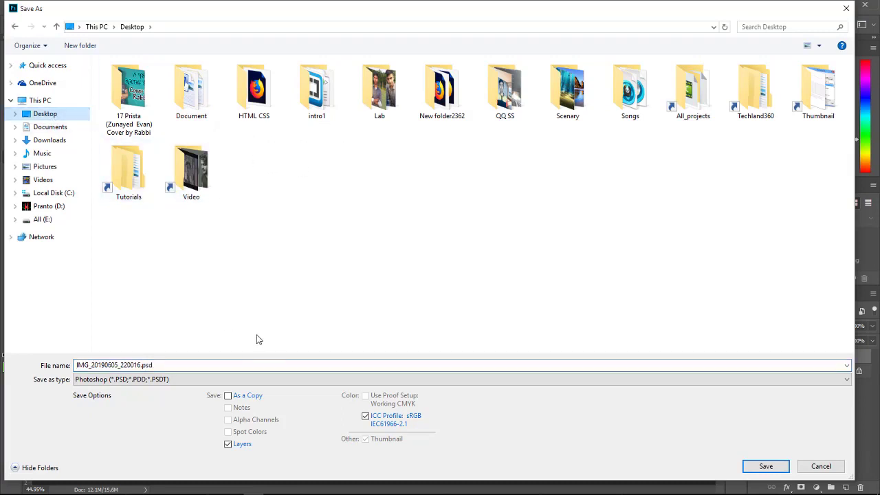
Step: Choose JPEG format, rename the file to IMG.jpg, save, and accept quality 11 (Maximum)
{"action": "left_click", "coordinate": [268, 379]}
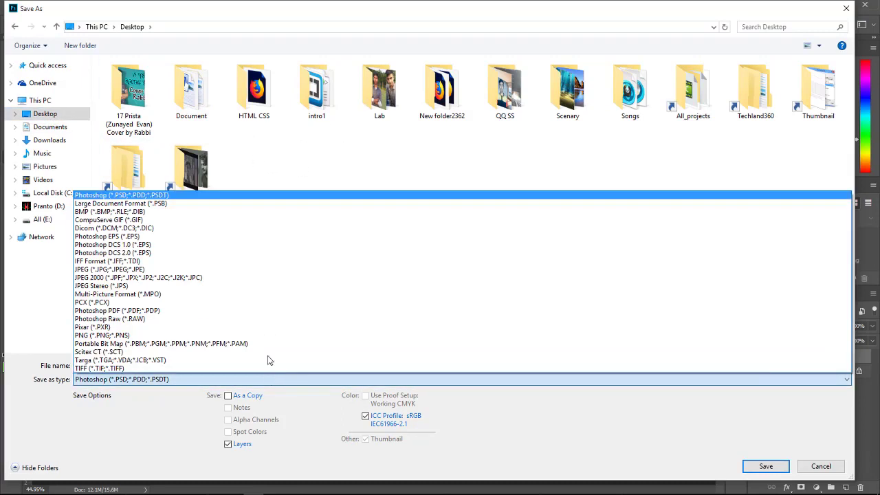
{"action": "left_click", "coordinate": [252, 269]}
{"action": "double_click", "coordinate": [195, 363]}
{"action": "left_click", "coordinate": [204, 363]}
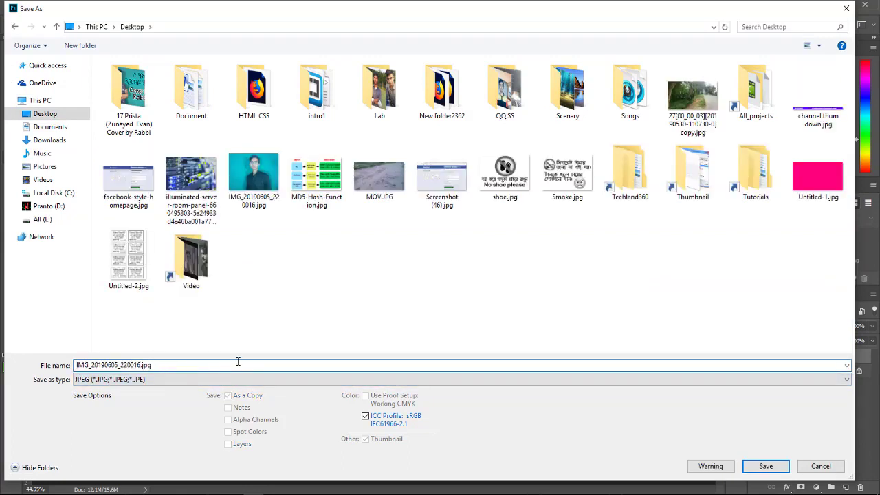
{"action": "key", "text": "BackSpace"}
{"action": "key", "text": "BackSpace"}
{"action": "key", "text": "BackSpace"}
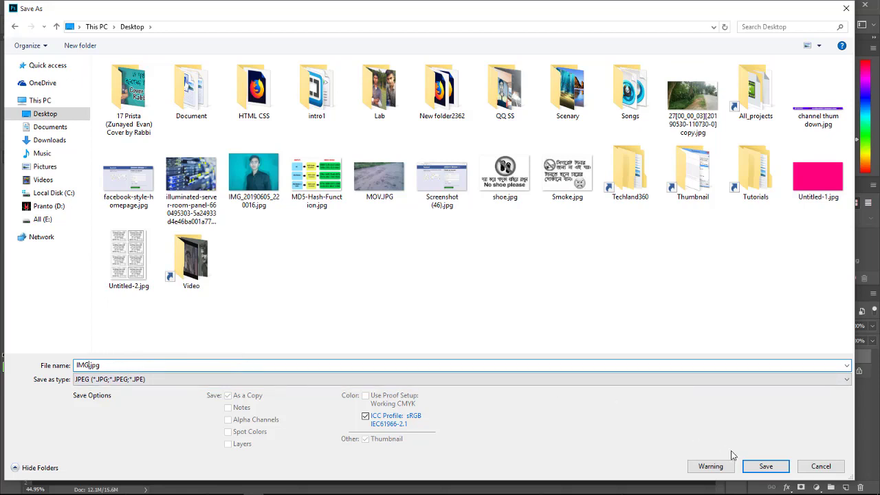
{"action": "left_click", "coordinate": [759, 467]}
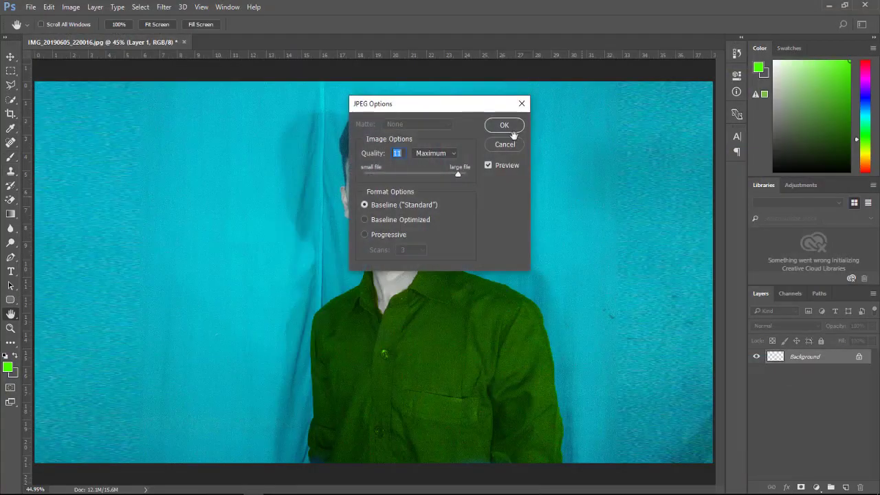
{"action": "left_click", "coordinate": [512, 127]}
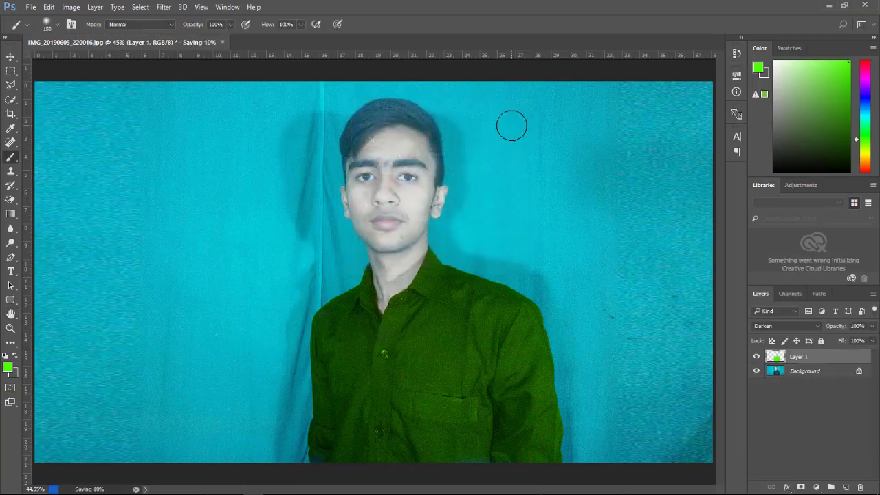
Step: Close Photoshop and answer the prompt about saving changes to the document
{"action": "left_click", "coordinate": [865, 6]}
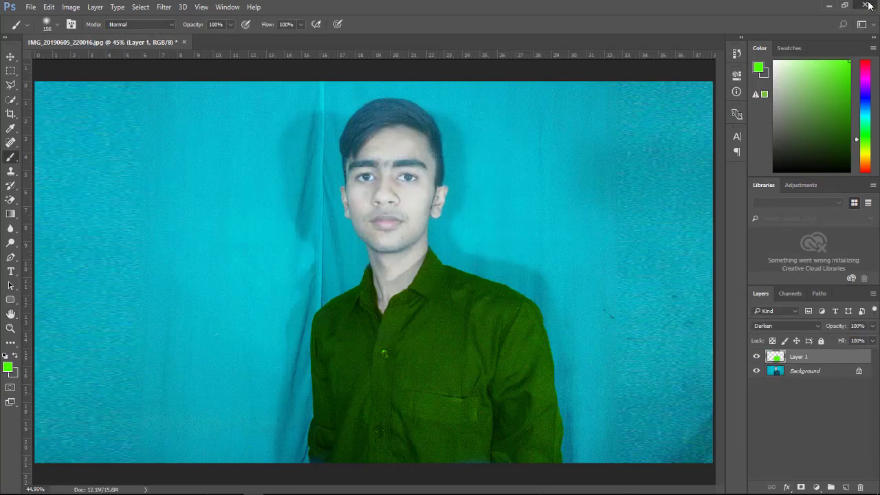
{"action": "left_click", "coordinate": [452, 195]}
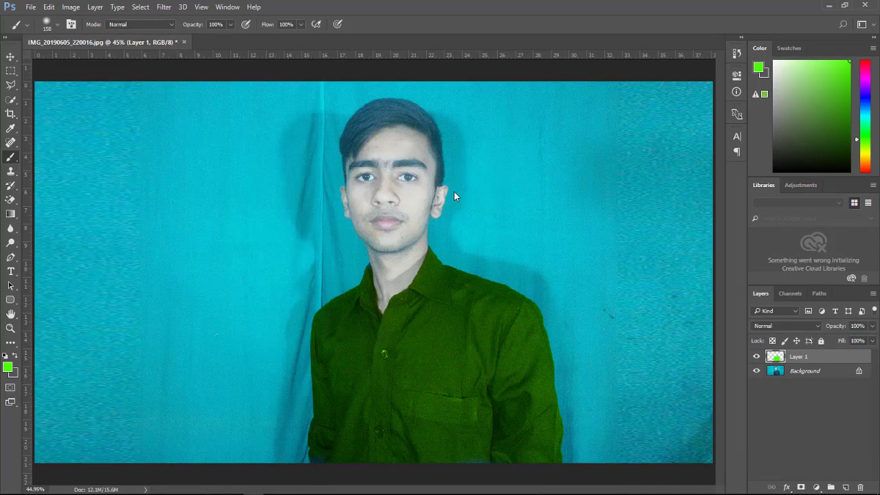